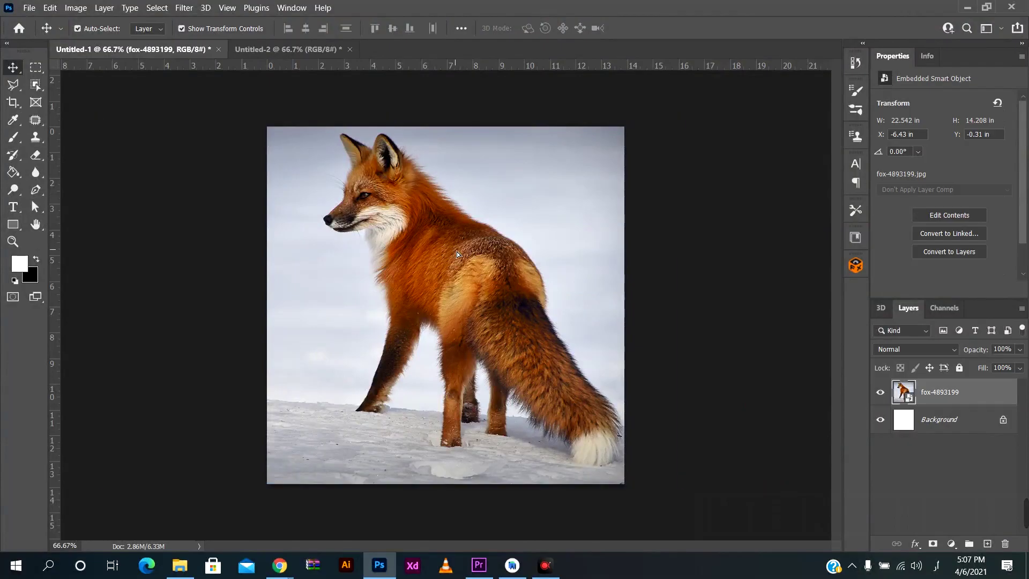
# Nudge the placed fox smart object slightly downward on the canvas.
pyautogui.moveTo(457, 253); pyautogui.dragTo(457, 256)
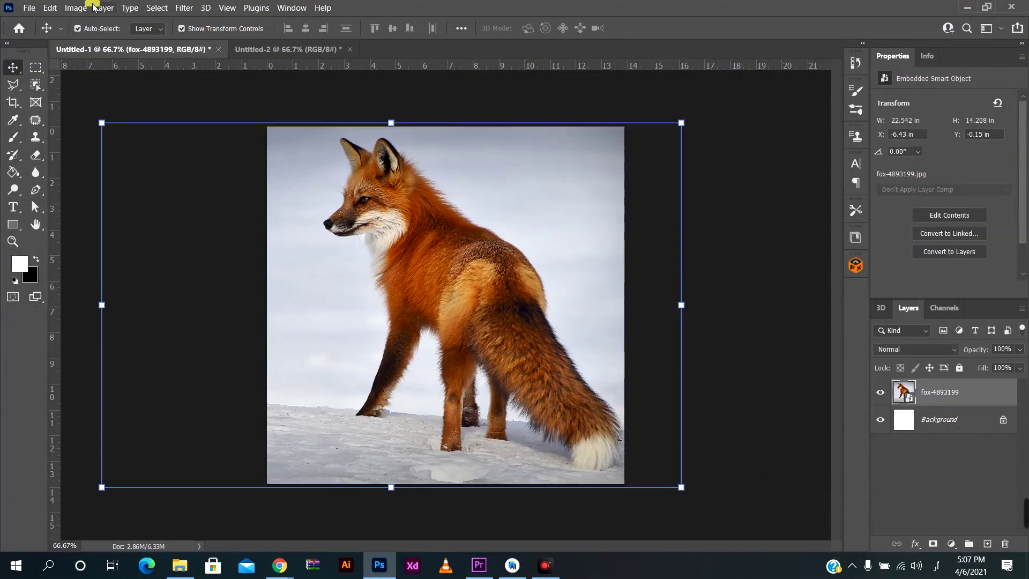
# Apply Shadows/Highlights to the fox layer with a lowered Shadows Amount.
pyautogui.click(75, 8)
pyautogui.moveTo(96, 39)
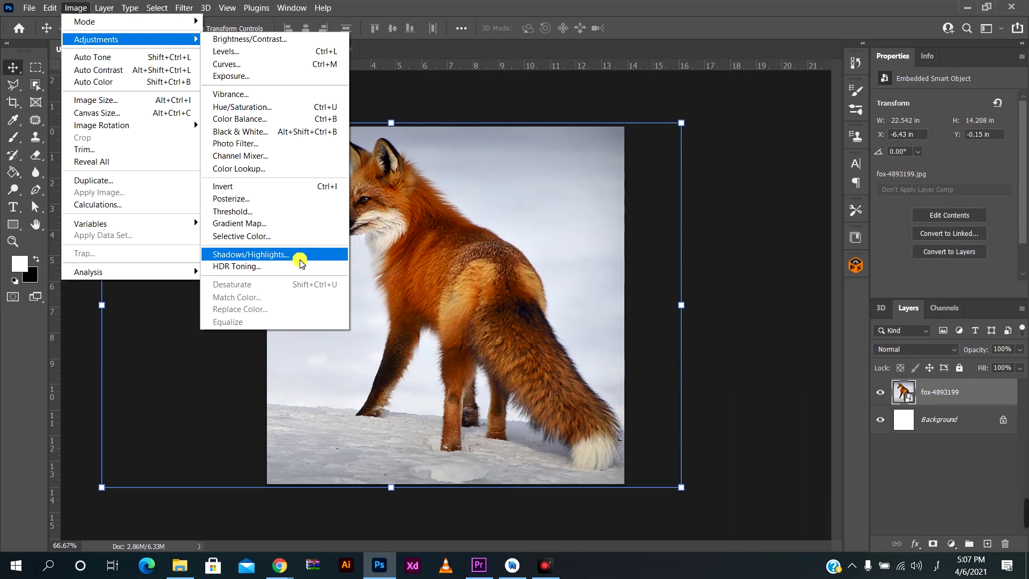
pyautogui.click(300, 261)
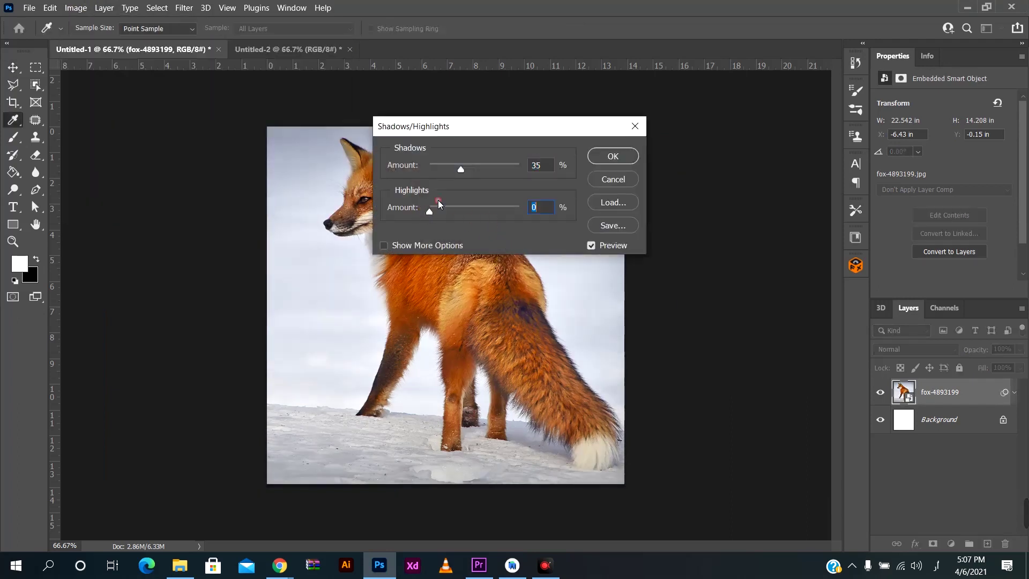
pyautogui.moveTo(479, 169)
pyautogui.mouseDown()
pyautogui.moveTo(444, 165)
pyautogui.moveTo(462, 166)
pyautogui.mouseUp()
pyautogui.click(613, 156)
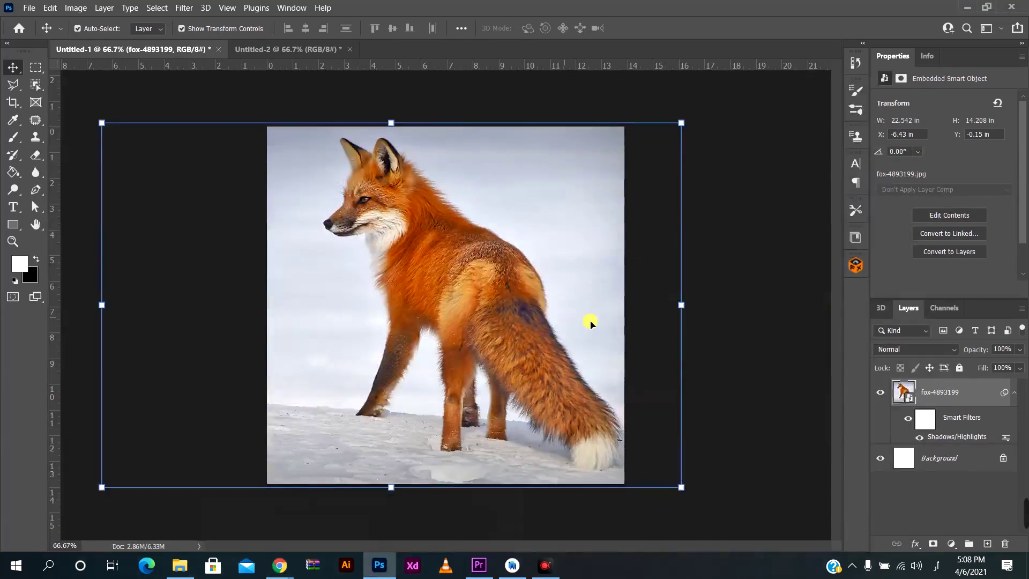
# Duplicate the fox layer, give the copy a small-radius High Pass, and blend it as Overlay.
pyautogui.hotkey('ctrl', 'j')
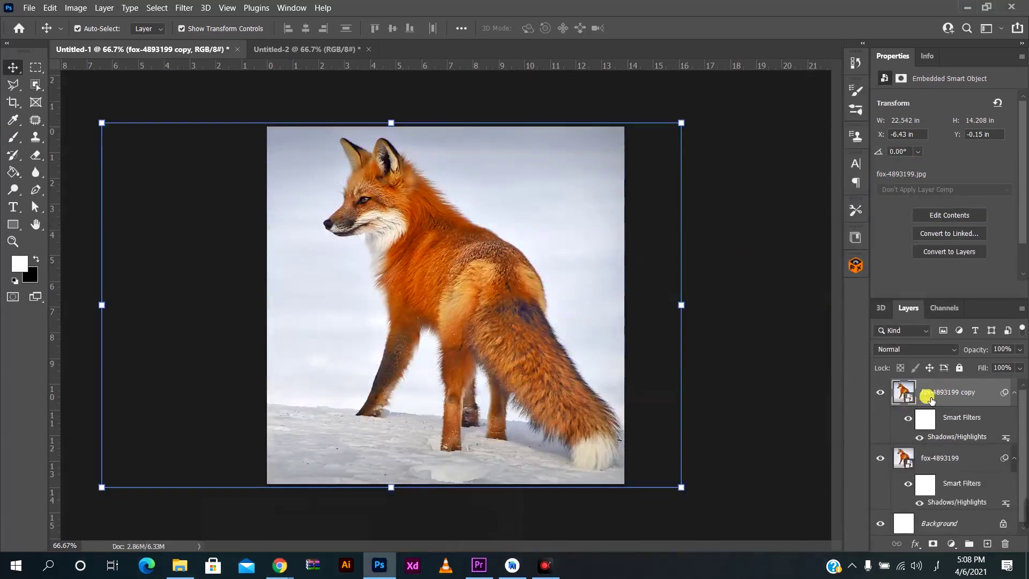
pyautogui.click(170, 11)
pyautogui.moveTo(205, 181)
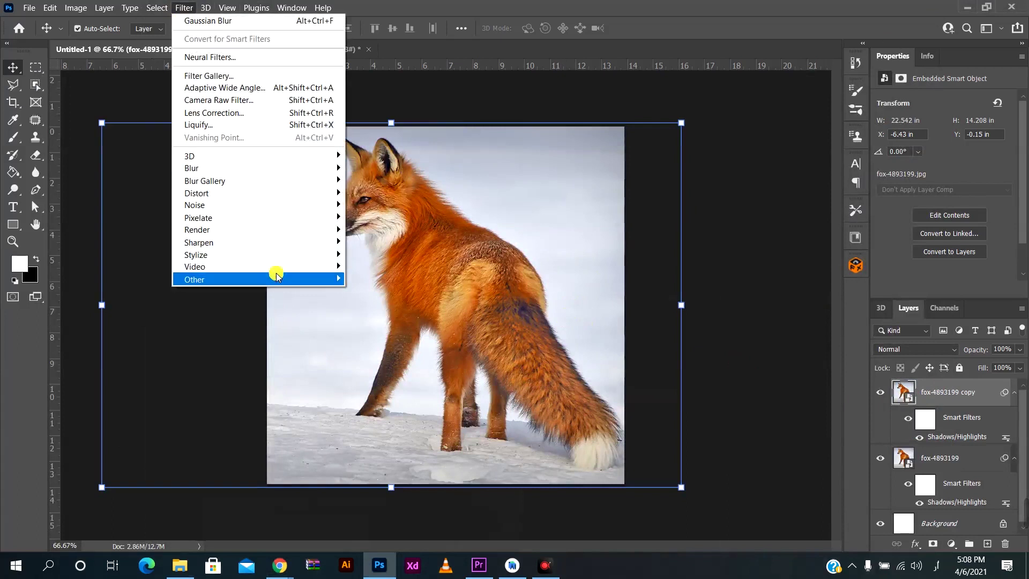
pyautogui.moveTo(195, 279)
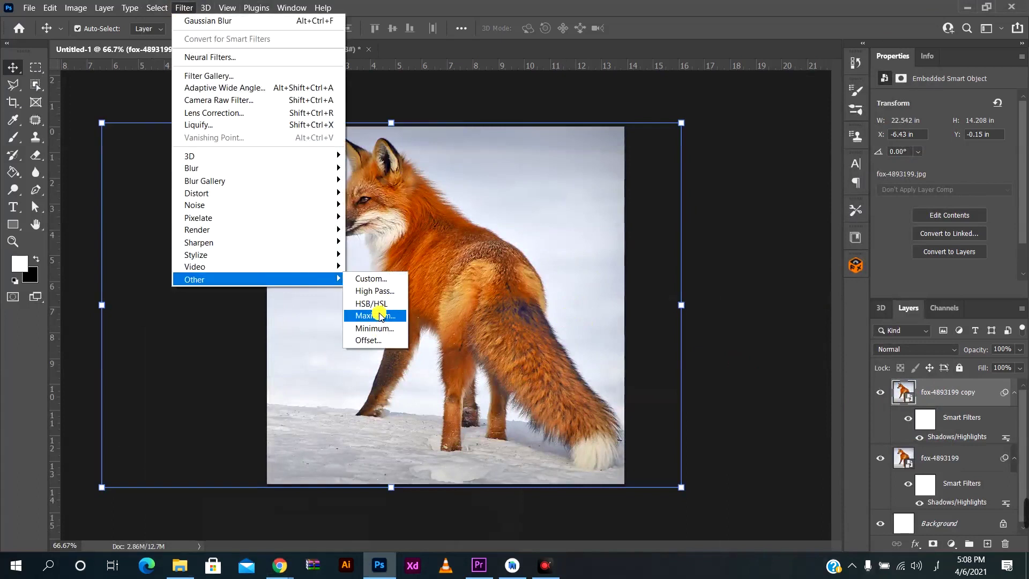
pyautogui.click(384, 291)
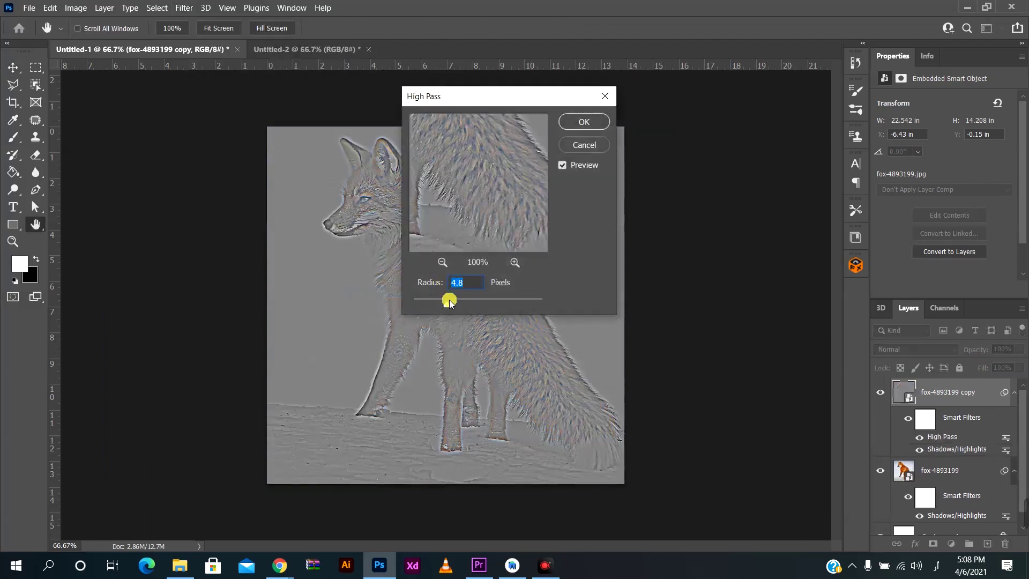
pyautogui.moveTo(442, 306); pyautogui.dragTo(422, 303)
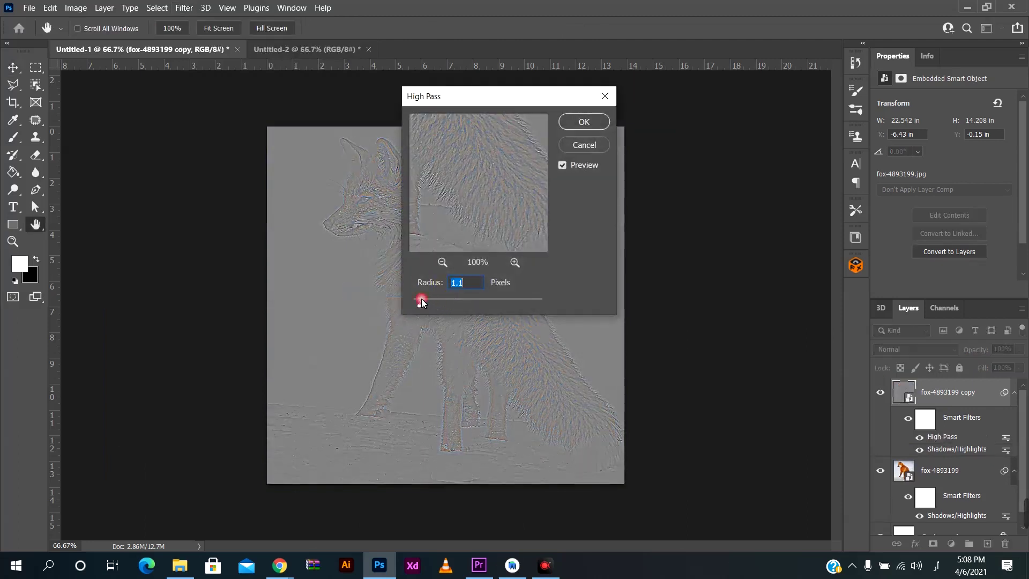
pyautogui.click(593, 122)
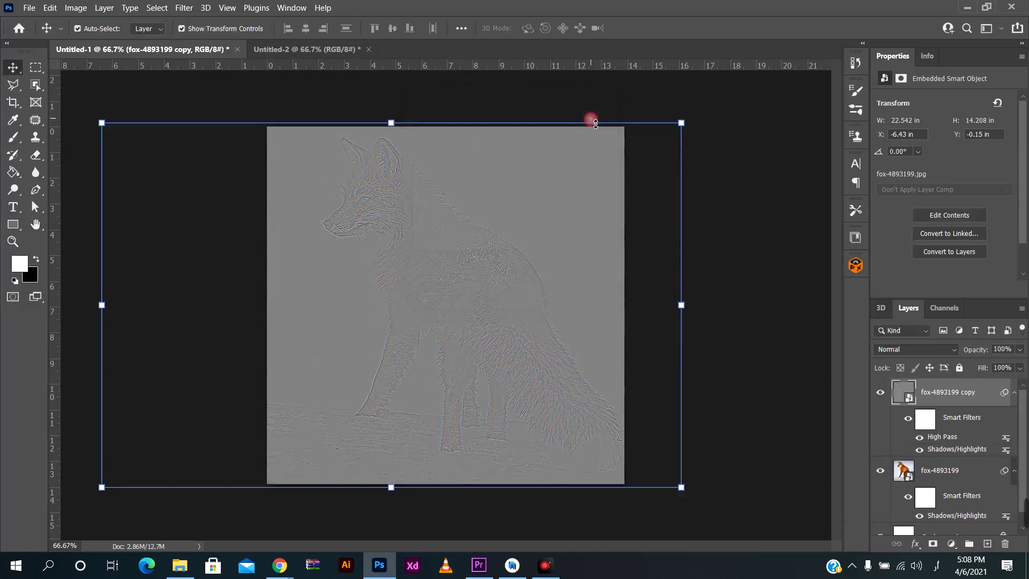
pyautogui.click(912, 350)
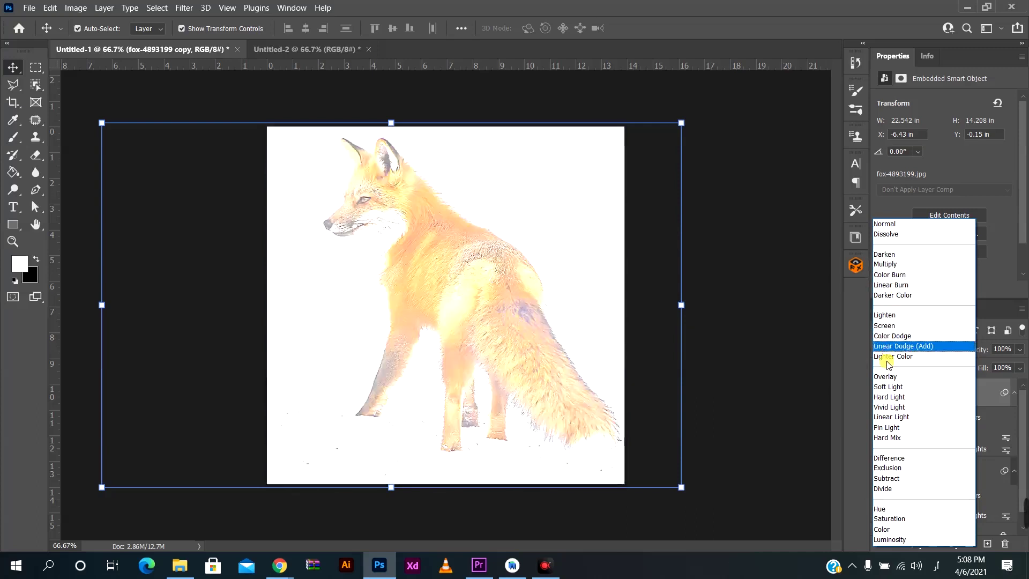
pyautogui.click(887, 377)
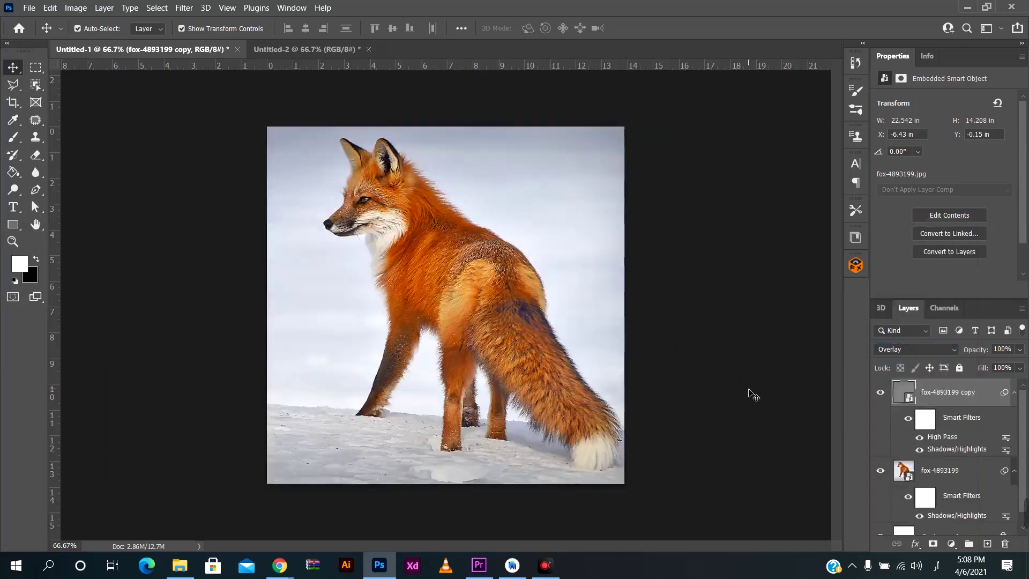
# Select the fox and High Pass layers and merge them, then undo the merge.
pyautogui.click(947, 481)
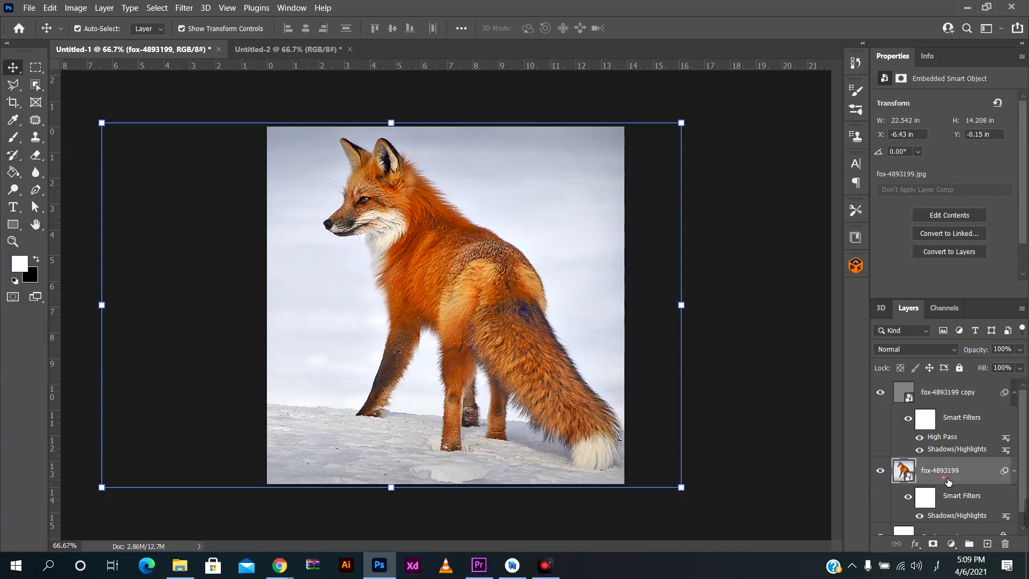
pyautogui.keyDown('ctrl'); pyautogui.click(962, 394); pyautogui.keyUp('ctrl')
pyautogui.rightClick(957, 392)
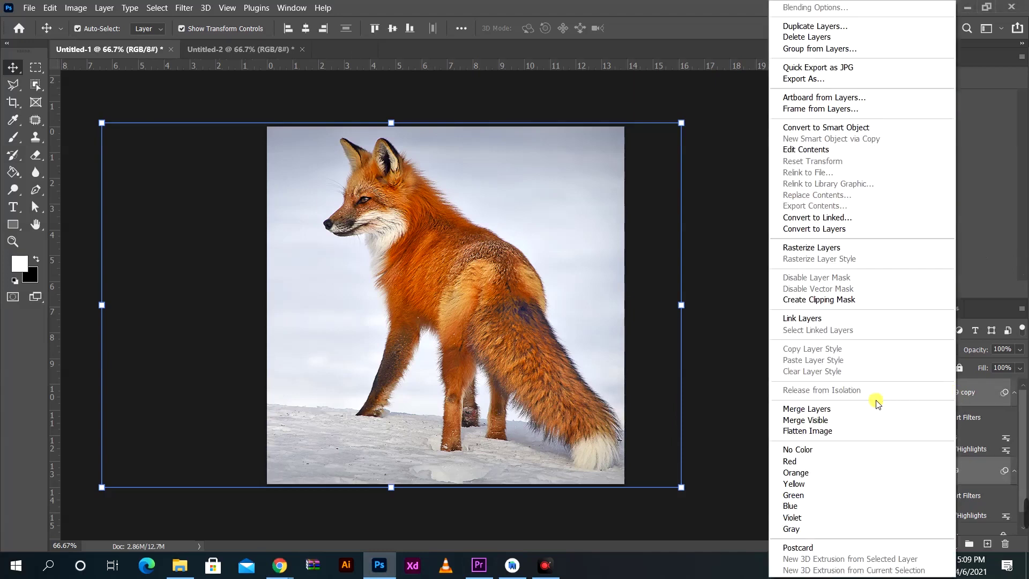
pyautogui.click(825, 410)
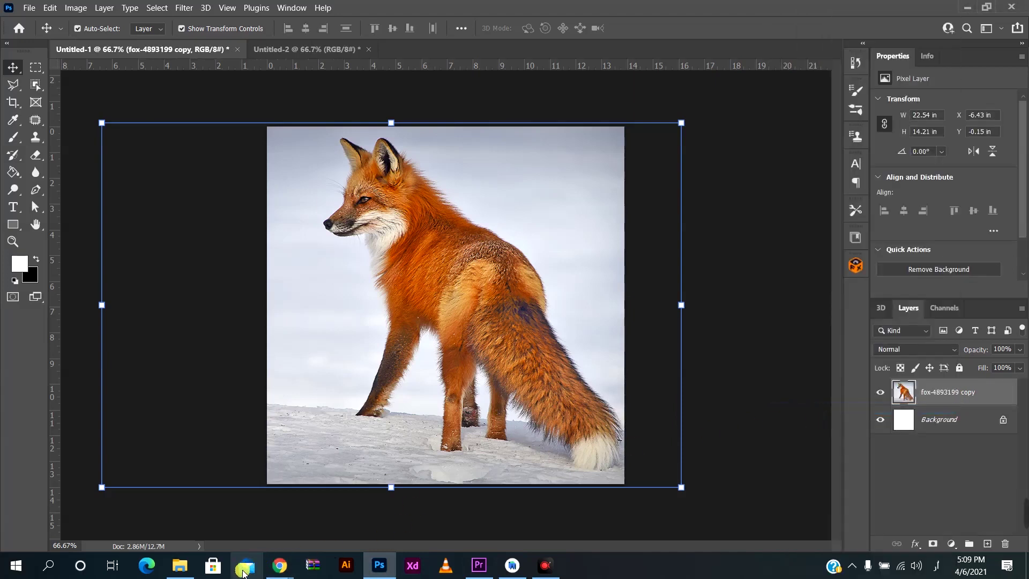
pyautogui.hotkey('ctrl', 'z')
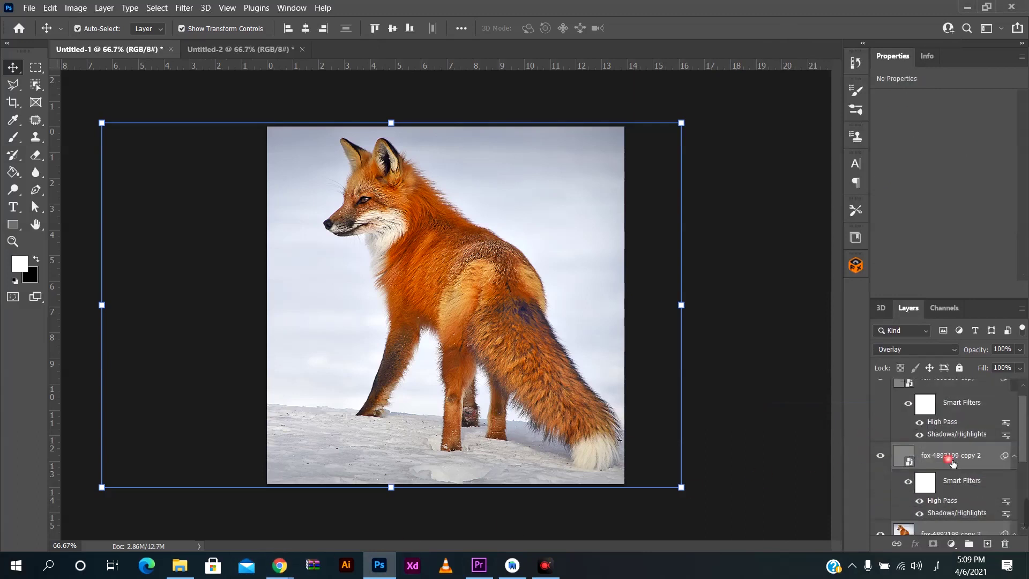
# Alt-drag a spare copy of the fox layer, then merge the fox with the High Pass copy.
pyautogui.scroll(1, 951, 460)
pyautogui.click(952, 476)
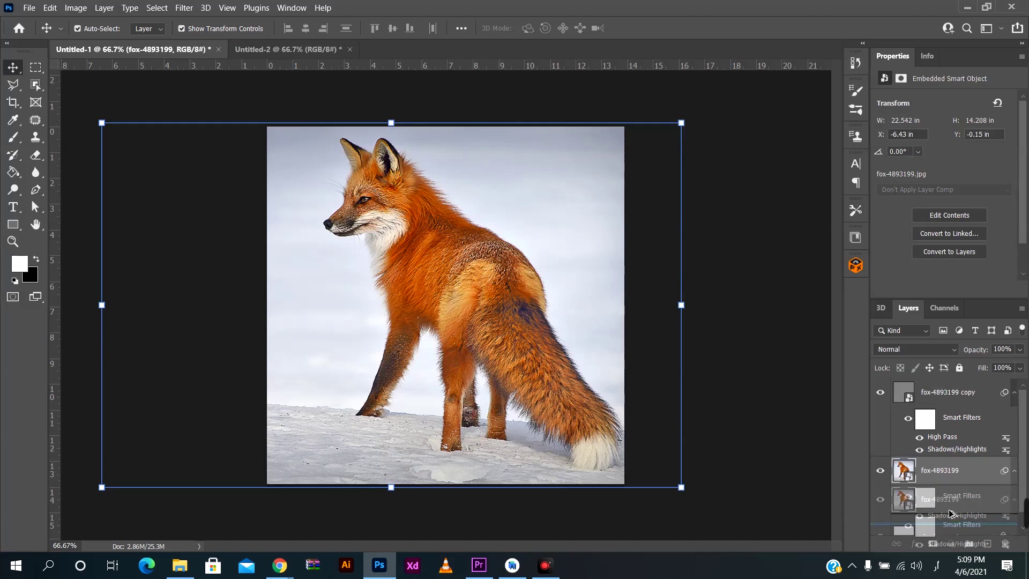
pyautogui.moveTo(952, 476); pyautogui.dragTo(954, 514)
pyautogui.click(958, 425)
pyautogui.keyDown('shift'); pyautogui.click(954, 393); pyautogui.keyUp('shift')
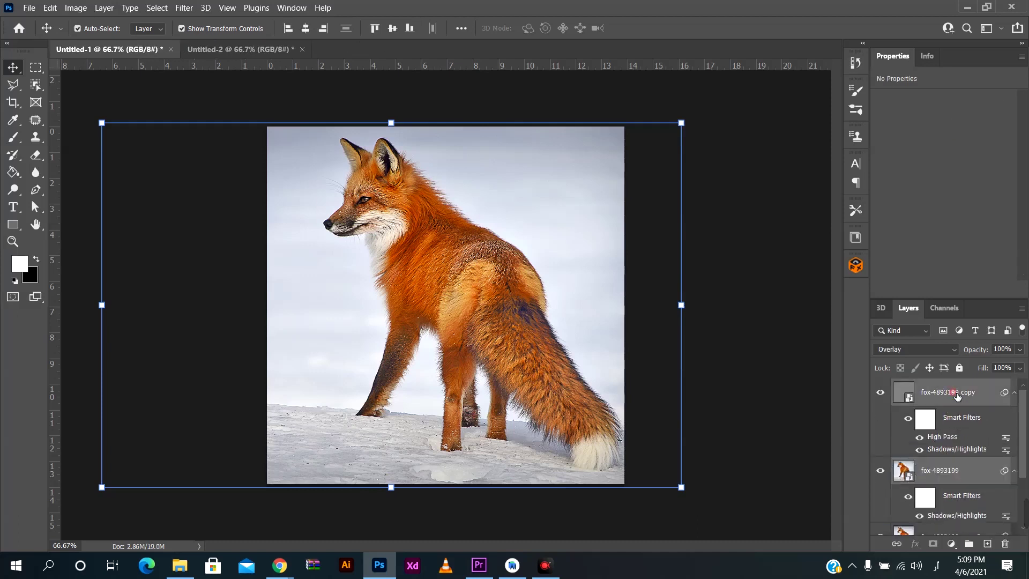
pyautogui.hotkey('ctrl', 'e')
pyautogui.click(183, 7)
pyautogui.moveTo(205, 181)
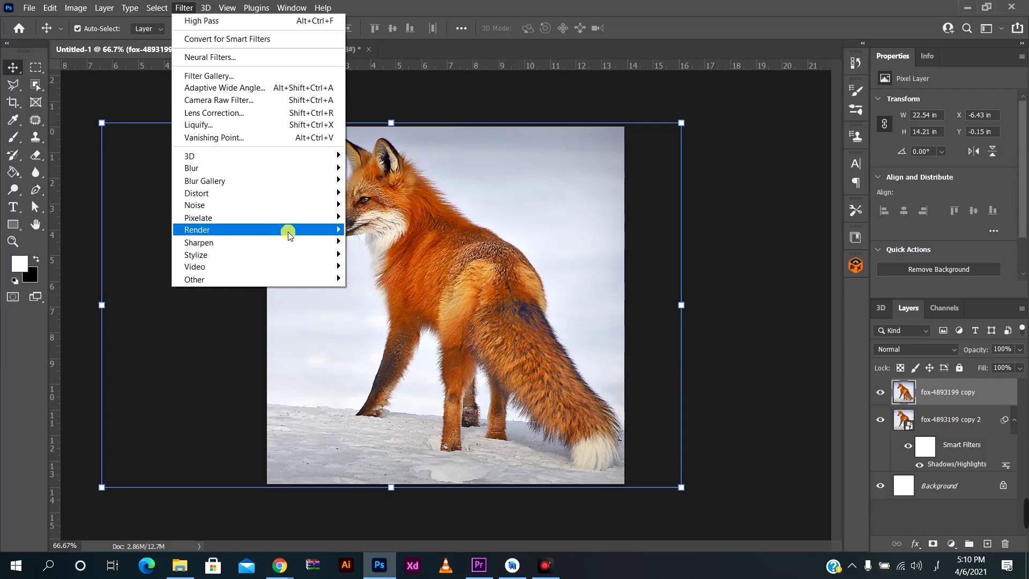
# Apply Unsharp Mask to the merged fox layer at 100% amount and 2-pixel radius.
pyautogui.moveTo(198, 242)
pyautogui.click(397, 303)
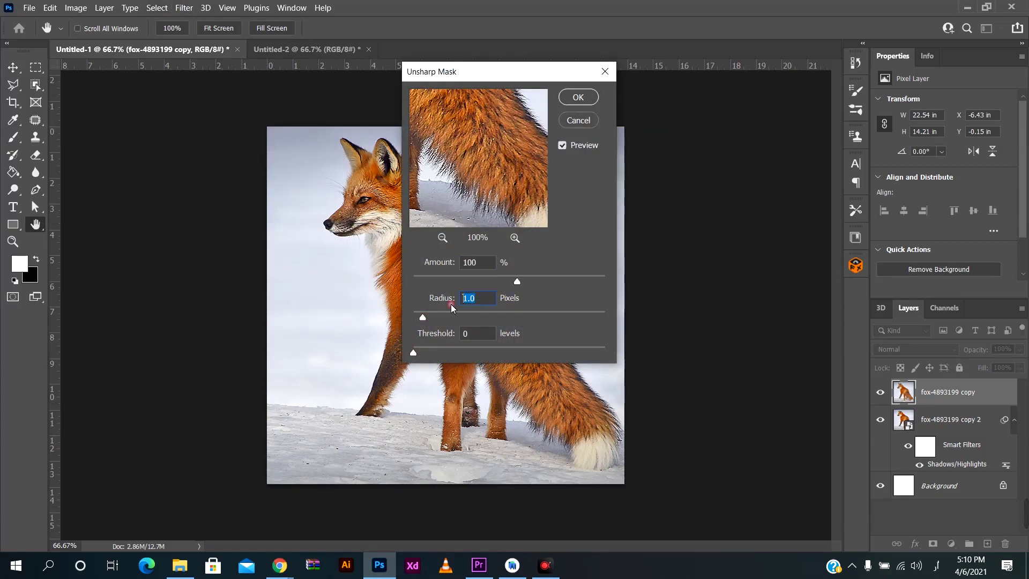
pyautogui.write('.')
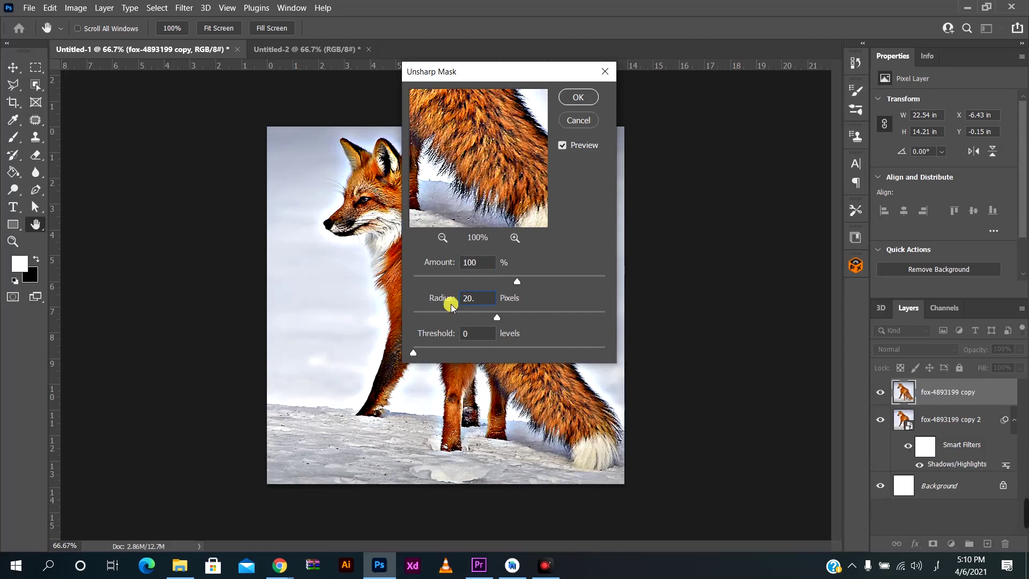
pyautogui.press('BackSpace')
pyautogui.press('BackSpace')
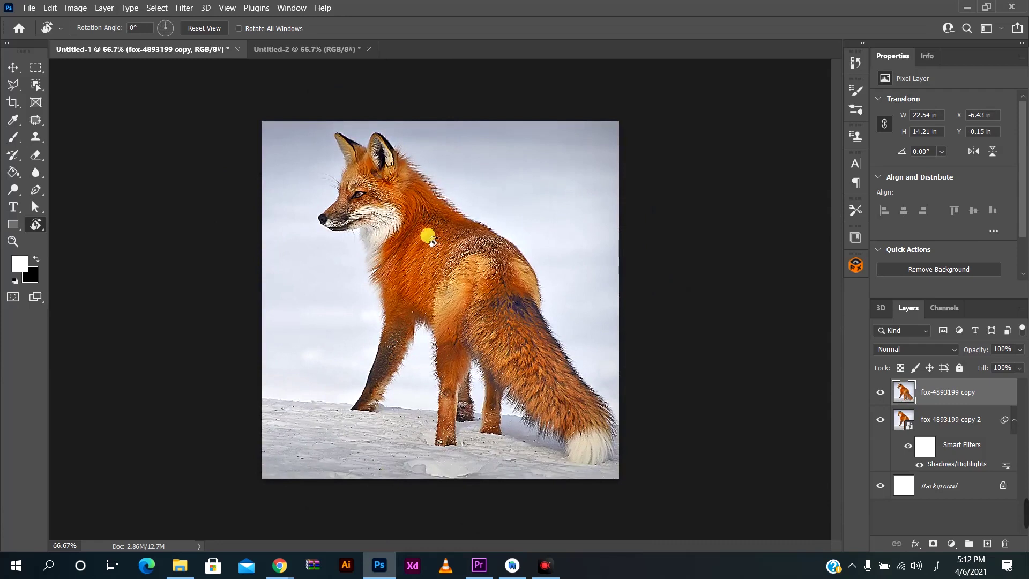
# Apply Anisotropic Diffuse to the fox layer and rotate the image 90° clockwise.
pyautogui.click(184, 8)
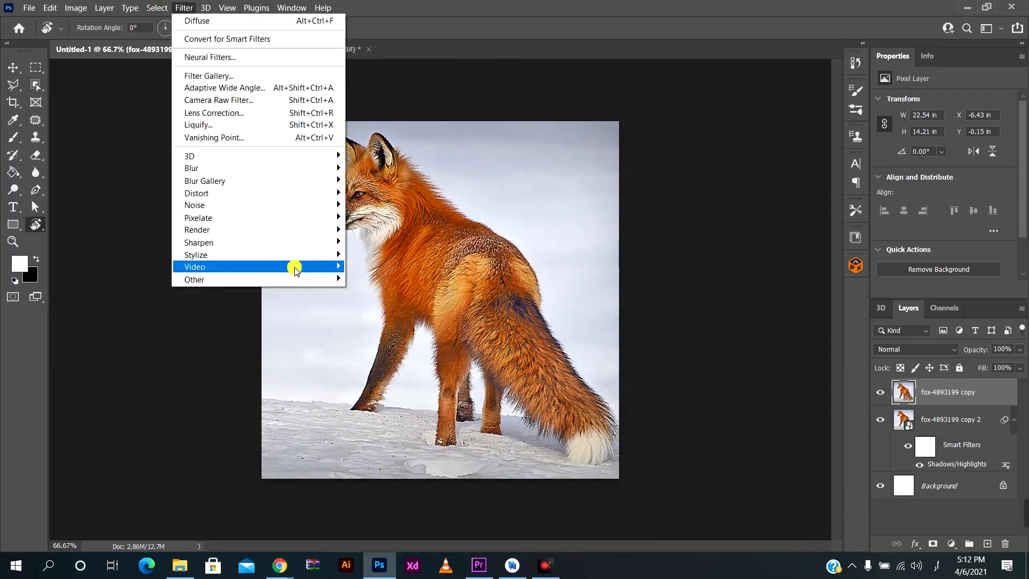
pyautogui.moveTo(195, 254)
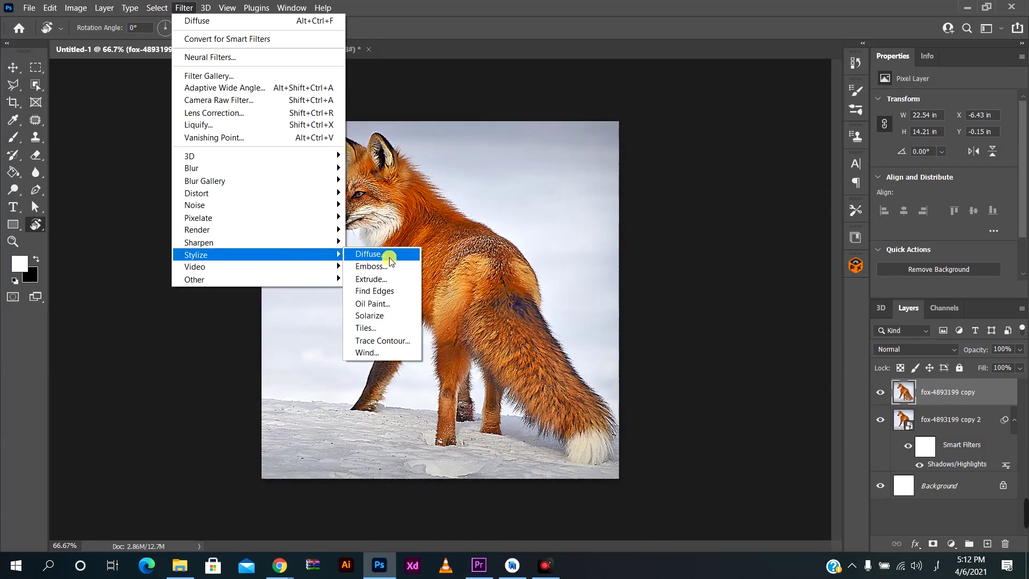
pyautogui.click(390, 256)
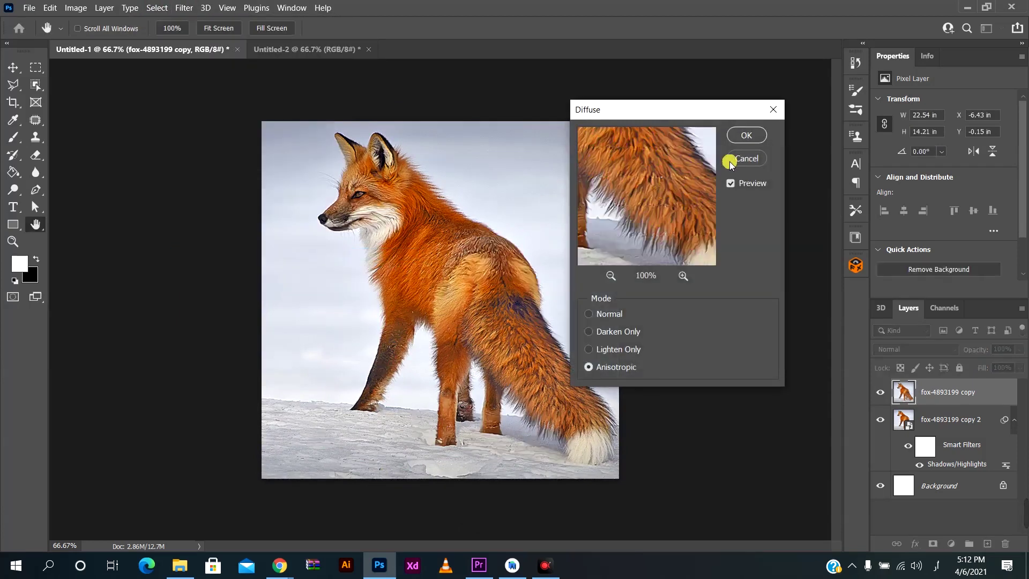
pyautogui.click(744, 136)
pyautogui.press('r')
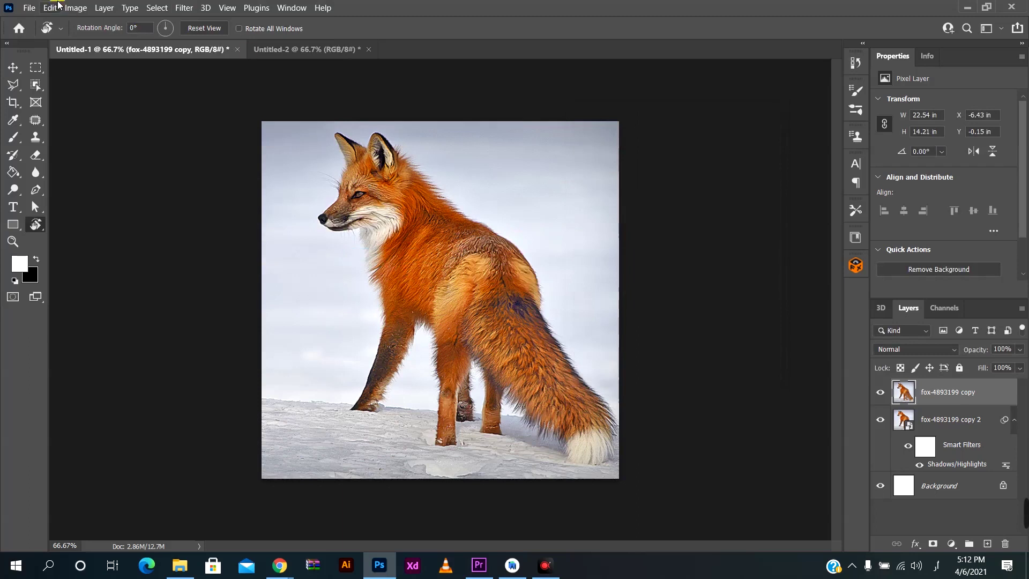
pyautogui.click(75, 7)
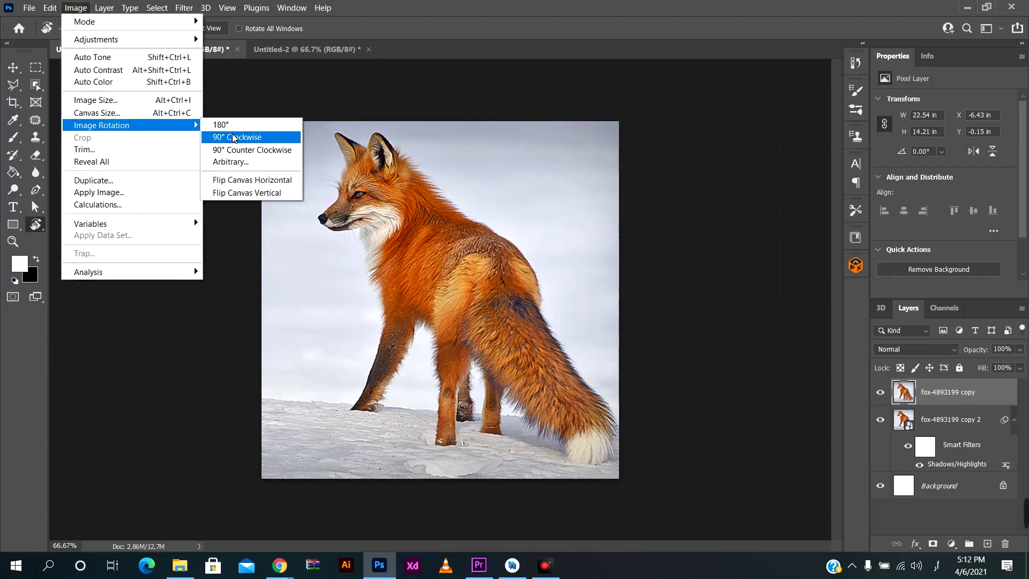
pyautogui.click(233, 134)
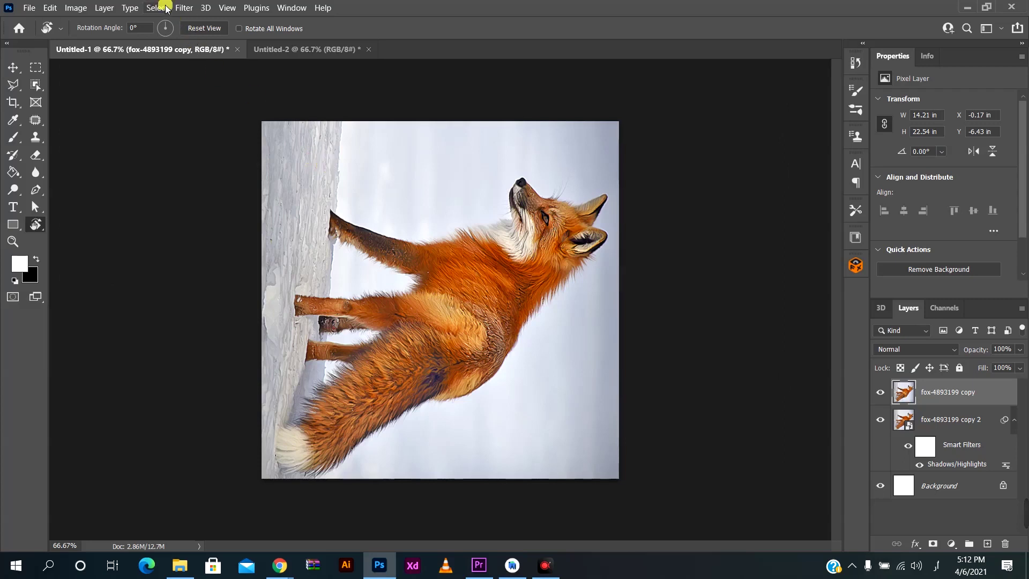
# Diffuse the rotated fox again and rotate the image another 90° clockwise.
pyautogui.click(184, 7)
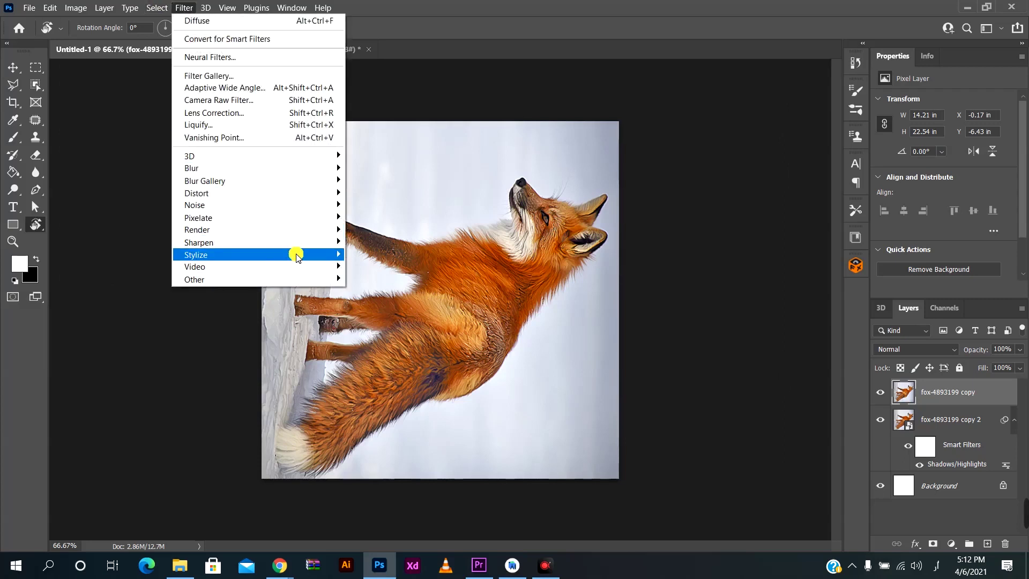
pyautogui.moveTo(257, 254)
pyautogui.click(370, 254)
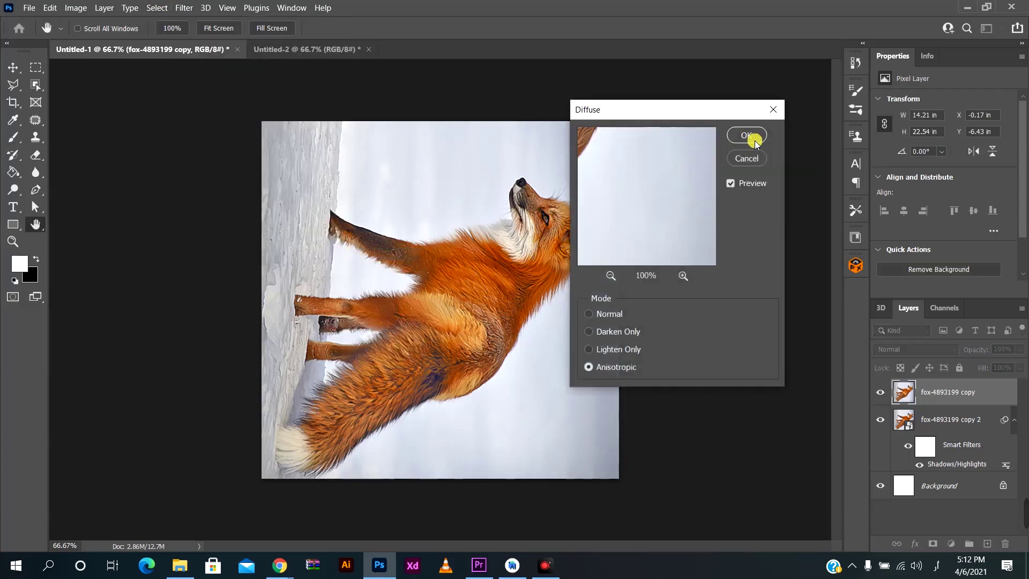
pyautogui.click(753, 133)
pyautogui.press('r')
pyautogui.click(76, 7)
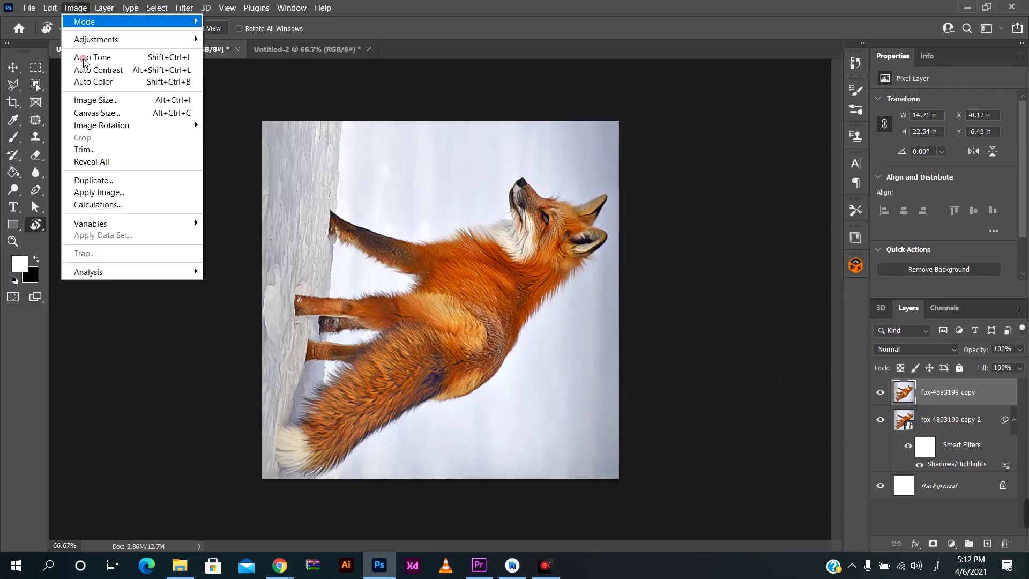
pyautogui.moveTo(101, 125)
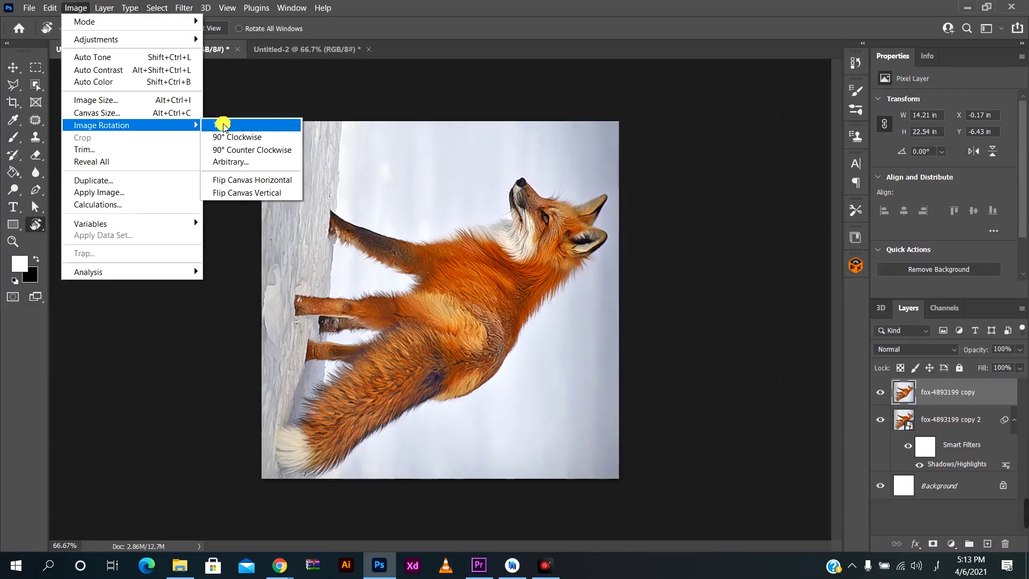
pyautogui.click(226, 137)
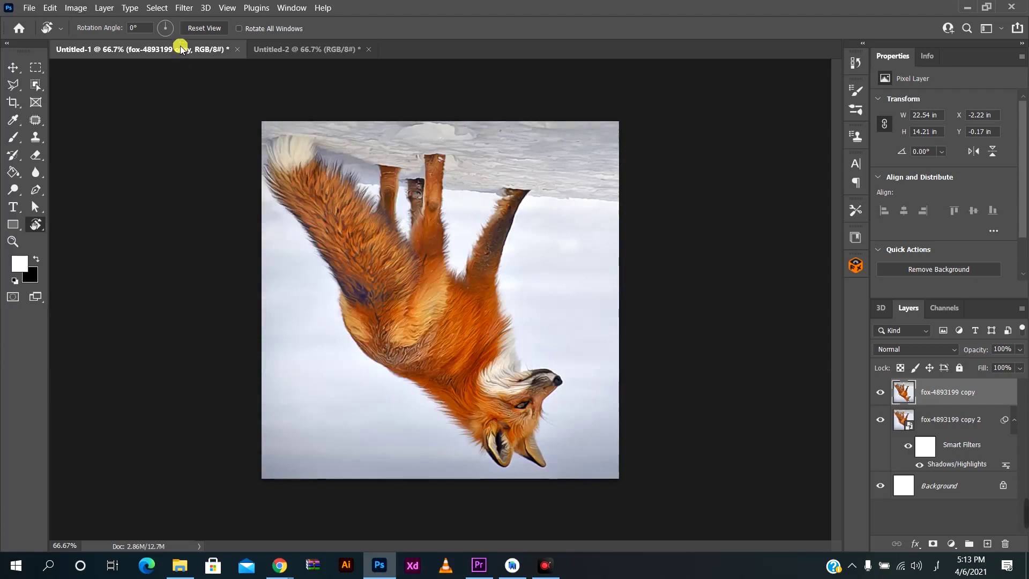
# Diffuse the upside-down fox and rotate the image 90° clockwise once more.
pyautogui.click(192, 9)
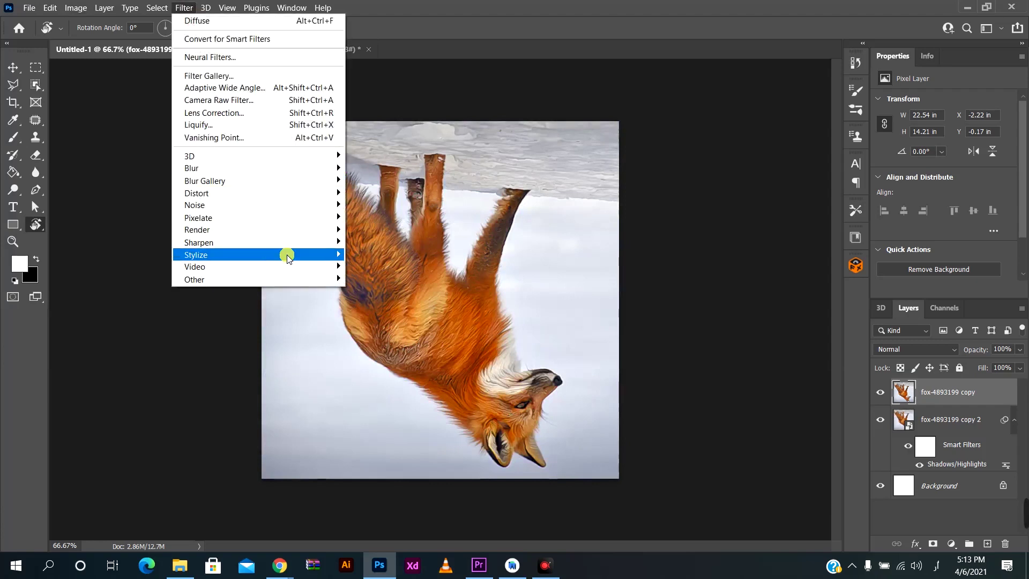
pyautogui.moveTo(241, 254)
pyautogui.click(359, 255)
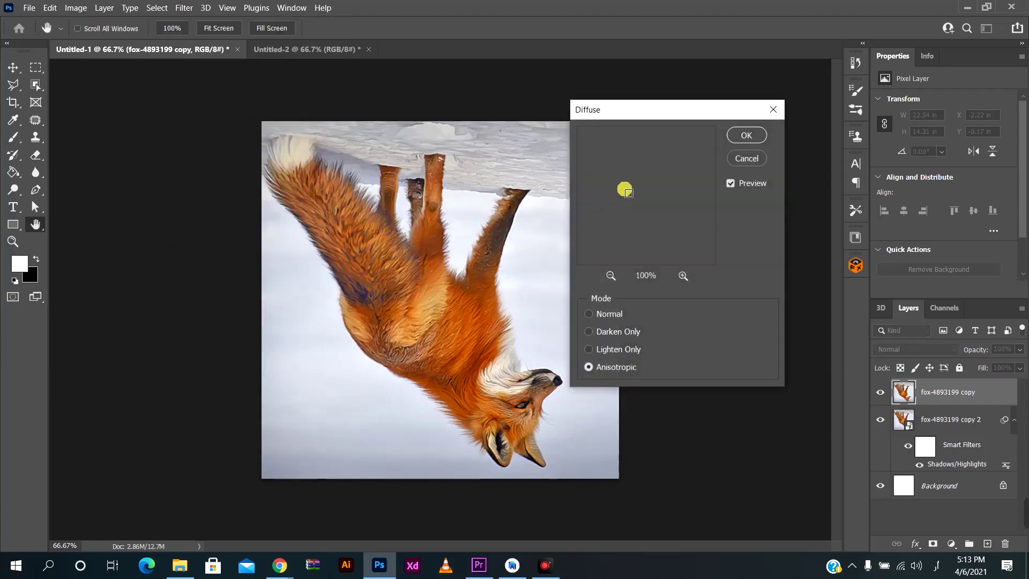
pyautogui.click(750, 141)
pyautogui.press('r')
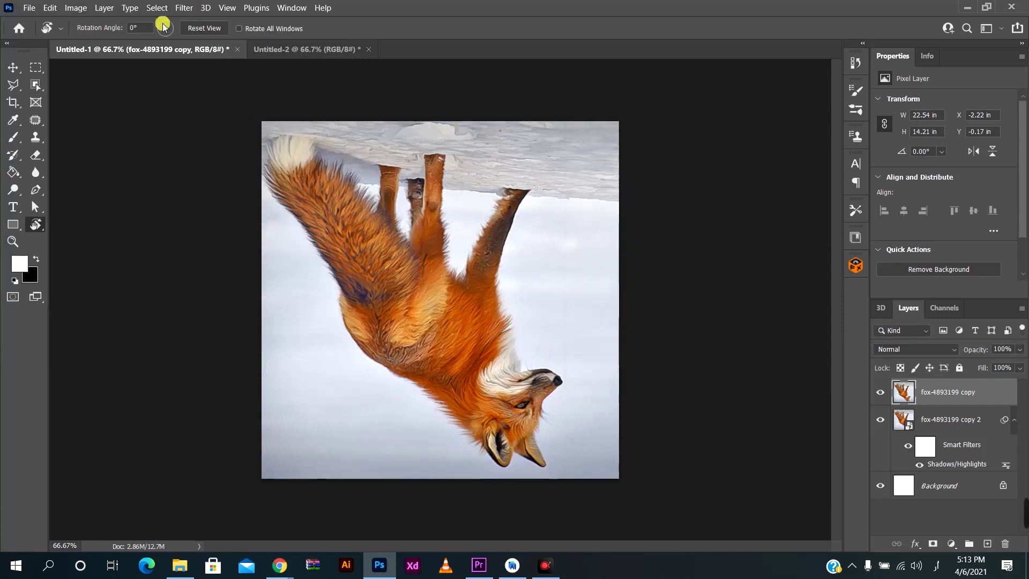
pyautogui.click(76, 8)
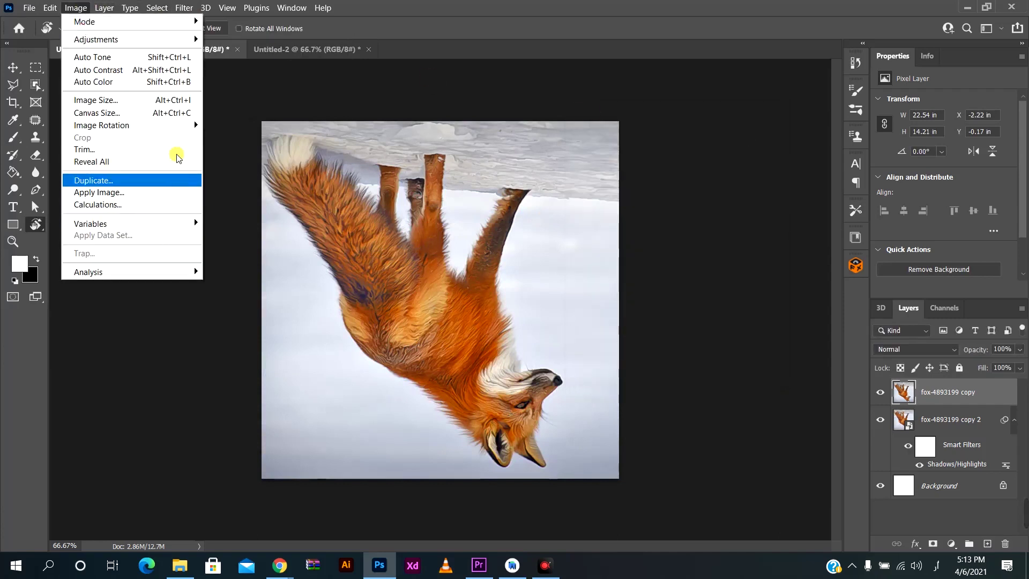
pyautogui.moveTo(102, 125)
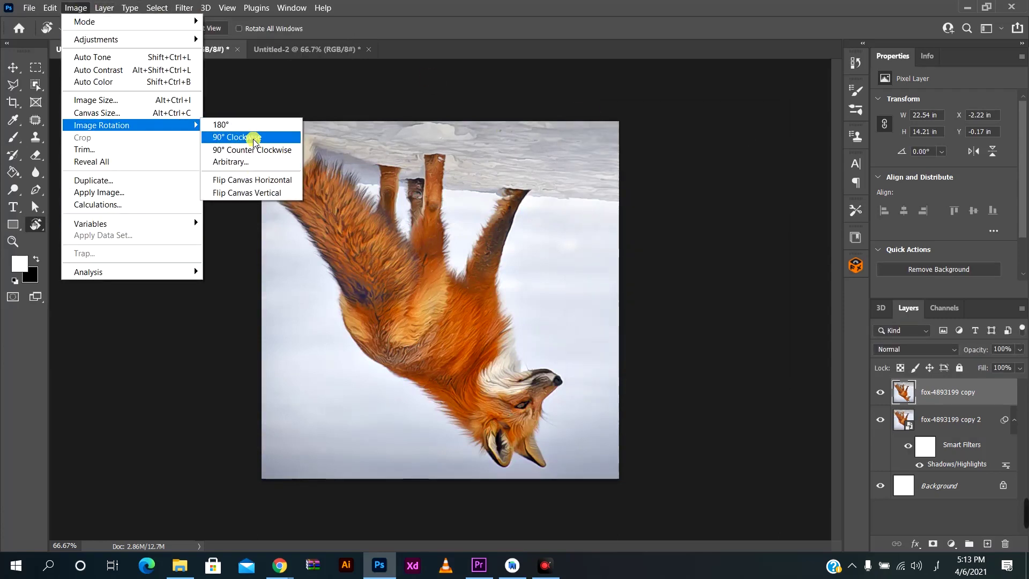
pyautogui.click(253, 137)
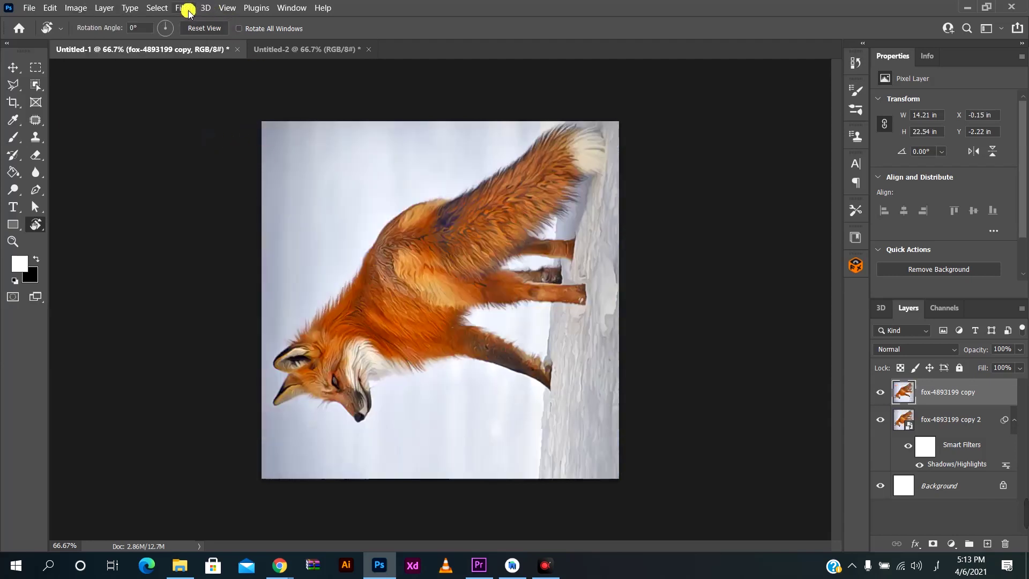
# Diffuse the fox in its last orientation and rotate the image back upright.
pyautogui.click(184, 7)
pyautogui.moveTo(196, 254)
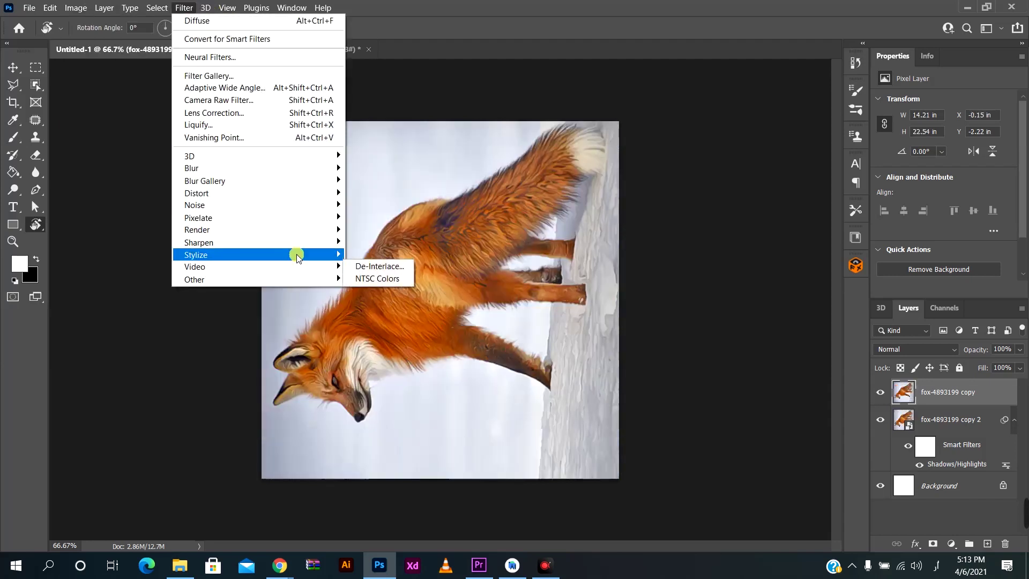
pyautogui.click(352, 255)
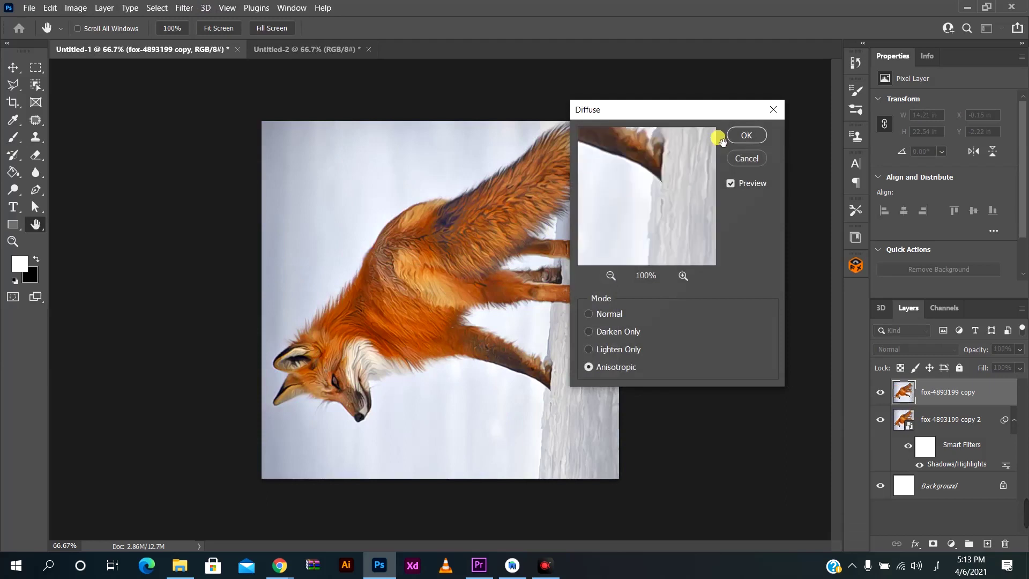
pyautogui.click(745, 136)
pyautogui.press('r')
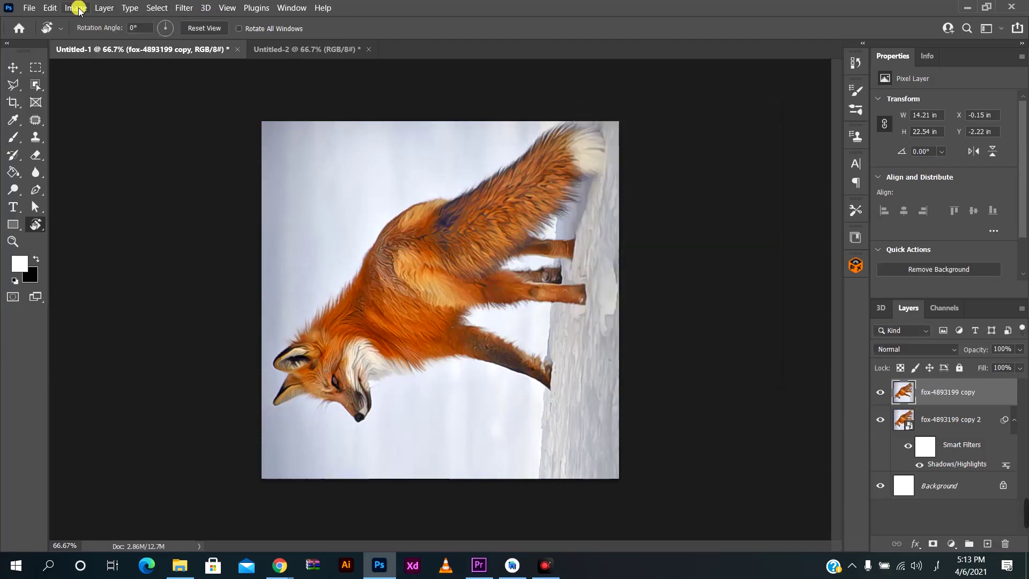
pyautogui.click(76, 9)
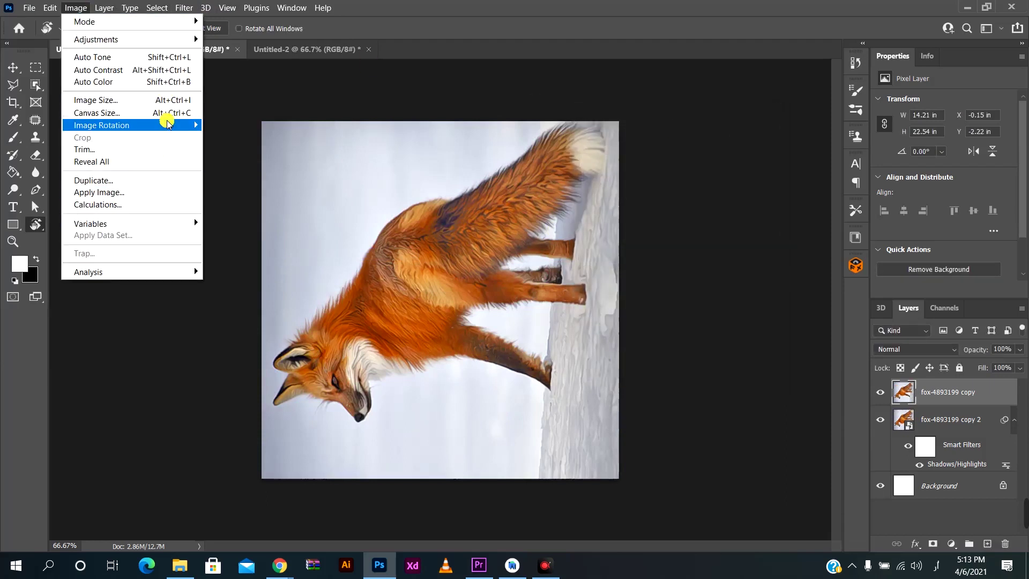
pyautogui.moveTo(101, 125)
pyautogui.click(239, 136)
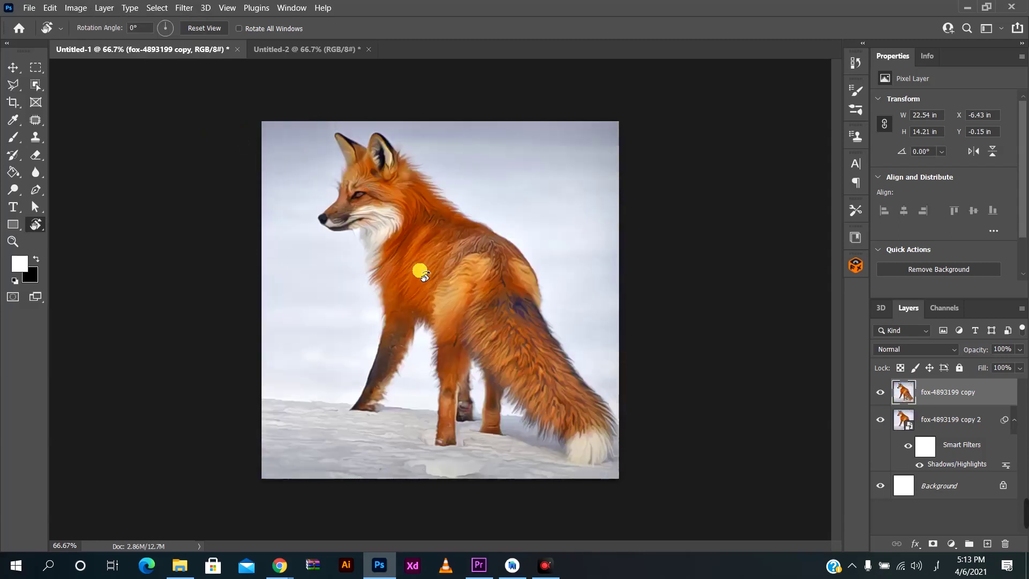
pyautogui.press('v')
pyautogui.click(184, 8)
pyautogui.moveTo(257, 205)
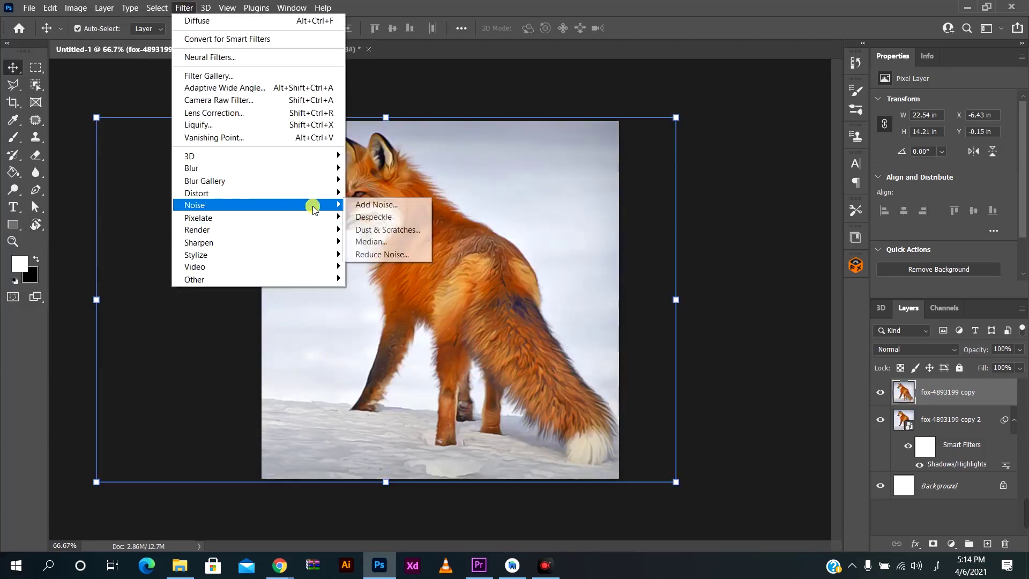
# Apply Reduce Noise at Strength 10 with Preserve Details, Color Noise and Sharpen Details at 0.
pyautogui.click(370, 254)
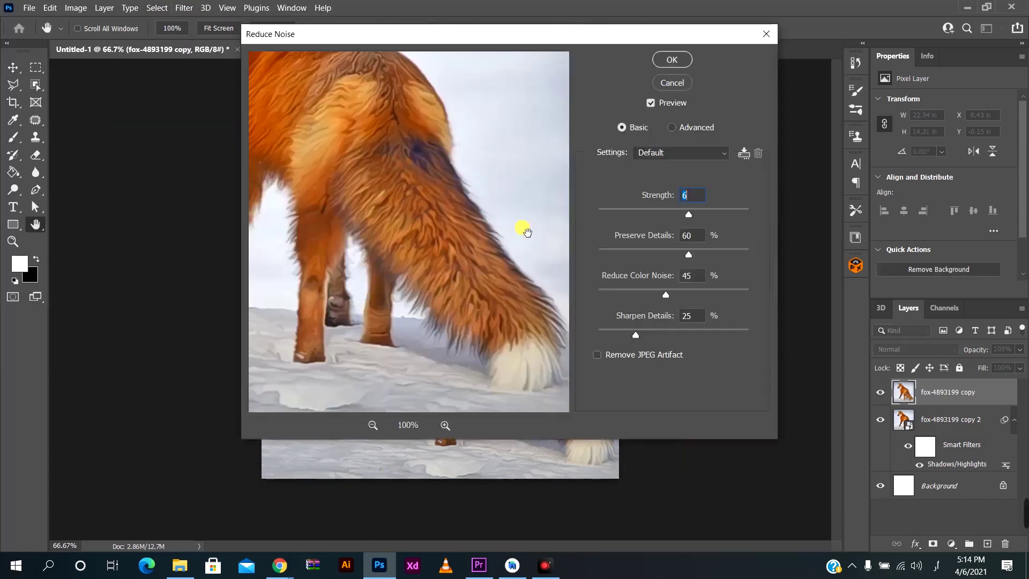
pyautogui.click(373, 425)
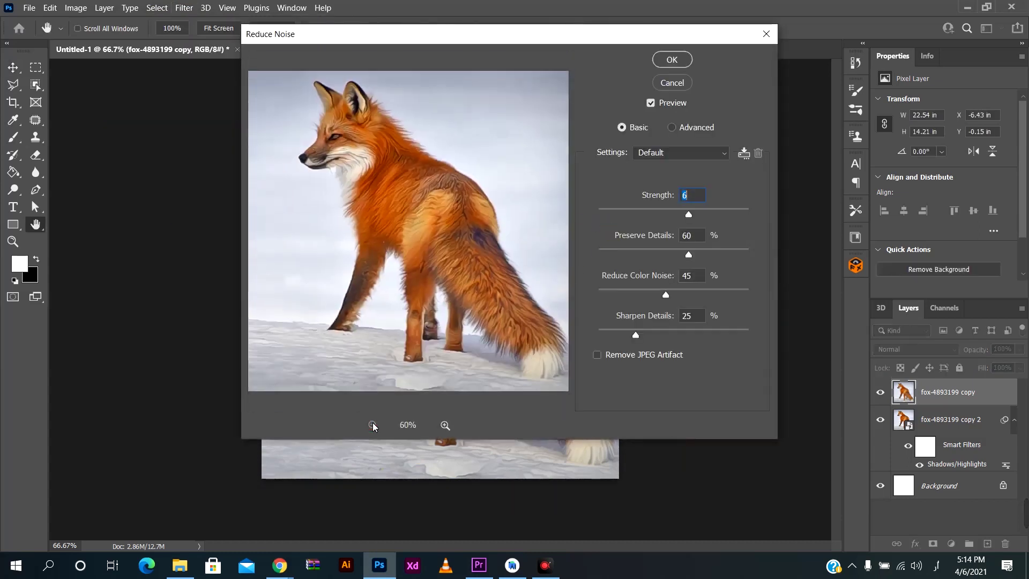
pyautogui.click(623, 318)
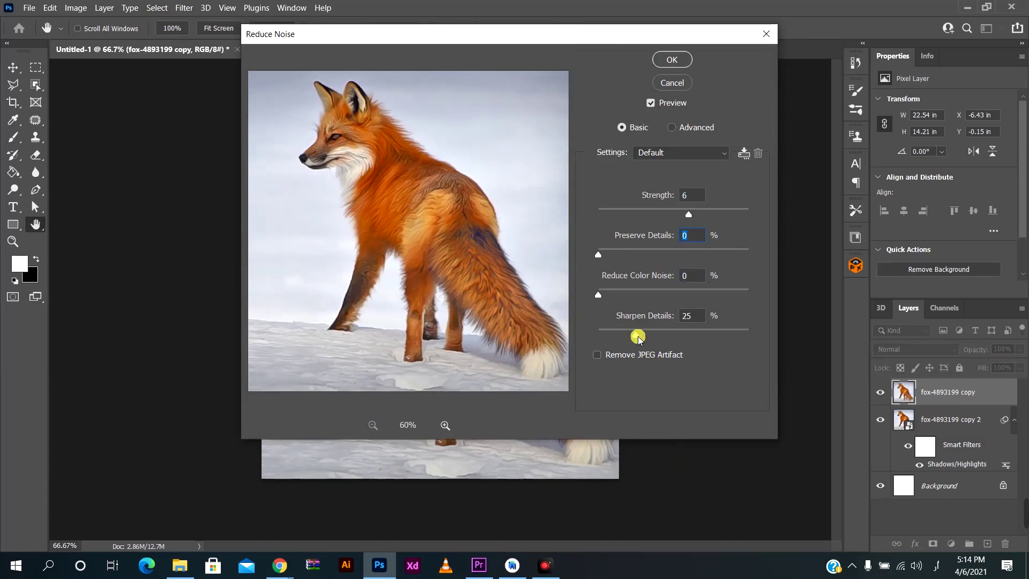
pyautogui.moveTo(636, 335); pyautogui.dragTo(598, 335)
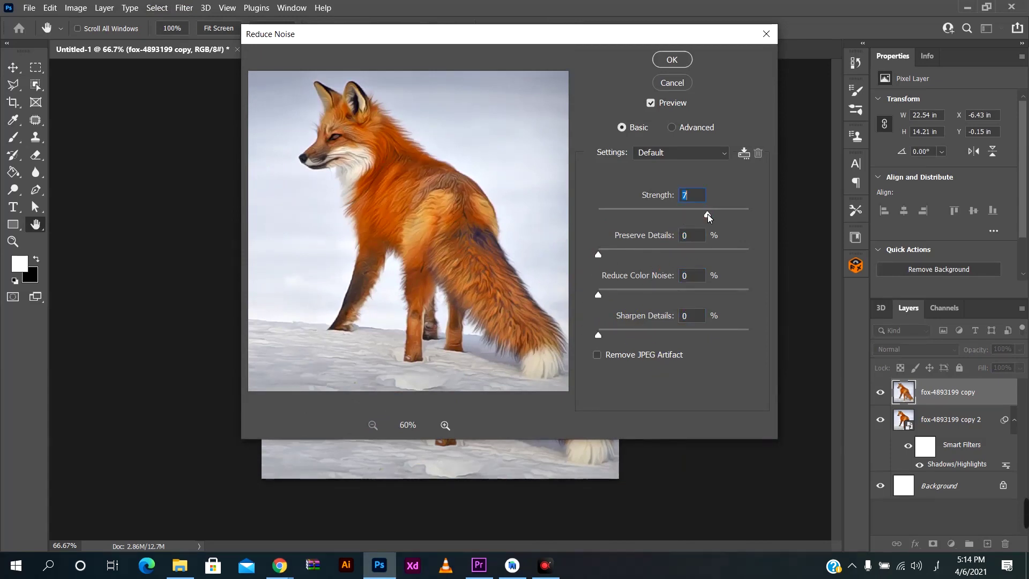
pyautogui.moveTo(741, 215); pyautogui.dragTo(751, 215)
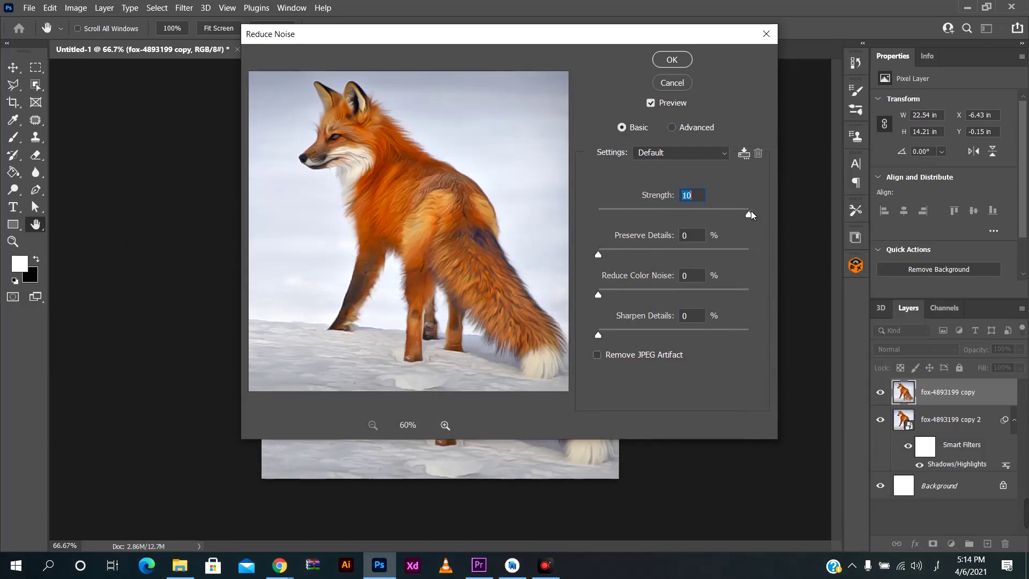
pyautogui.click(672, 59)
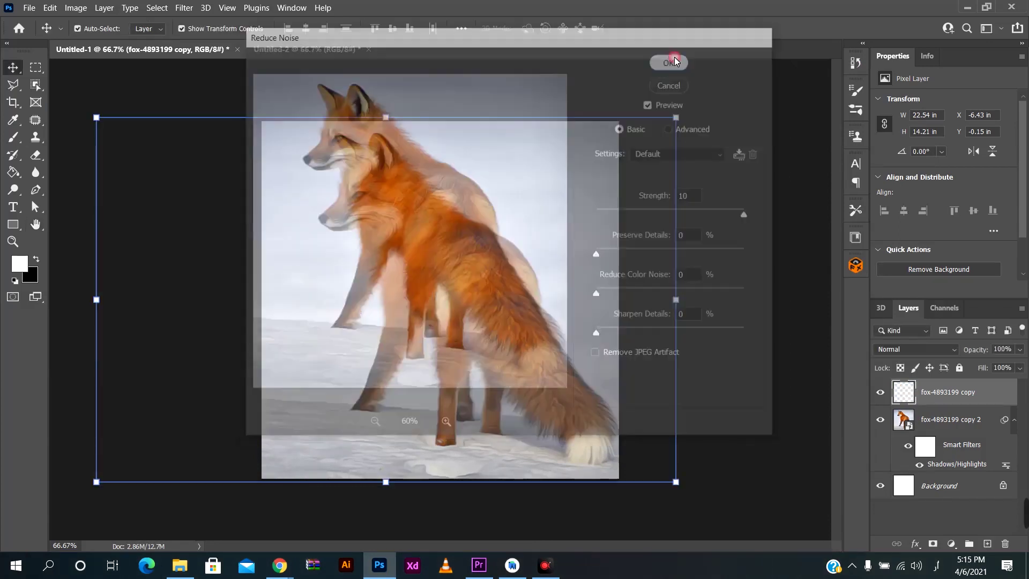
pyautogui.click(697, 241)
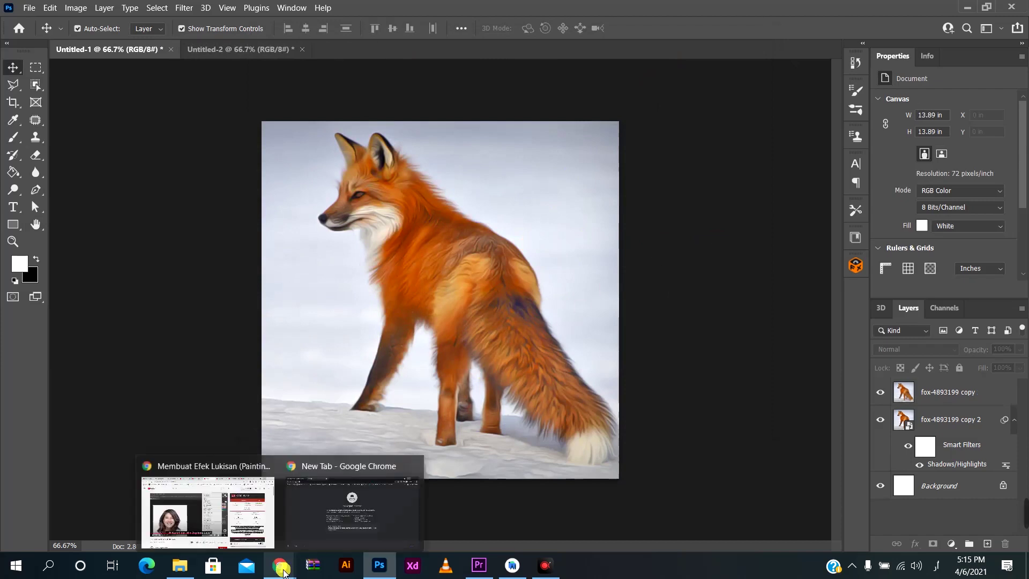
# Sharpen the fox copy layer with Unsharp Mask (100%, 2.0 px, 0), then duplicate it.
pyautogui.click(184, 8)
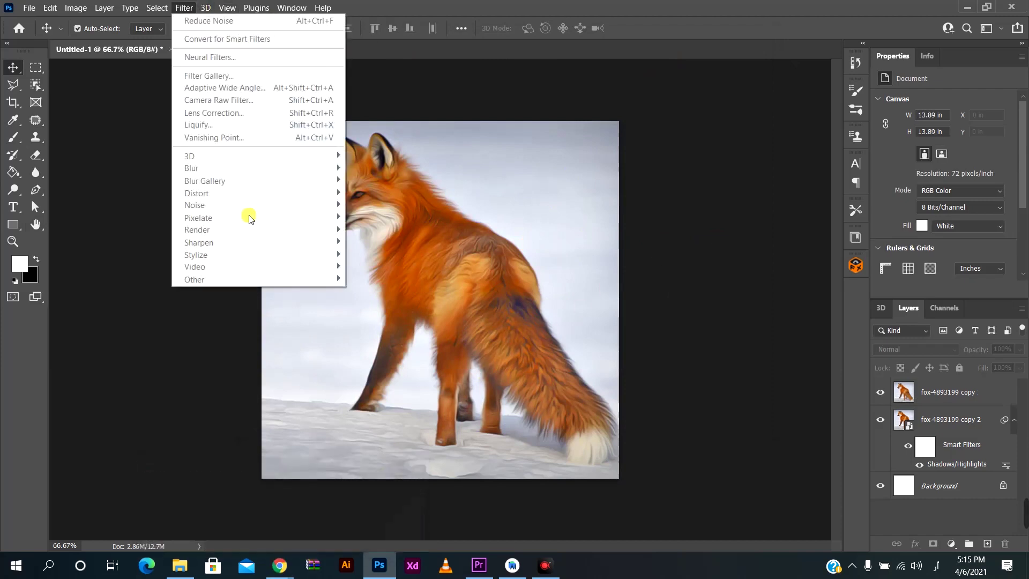
pyautogui.click(927, 393)
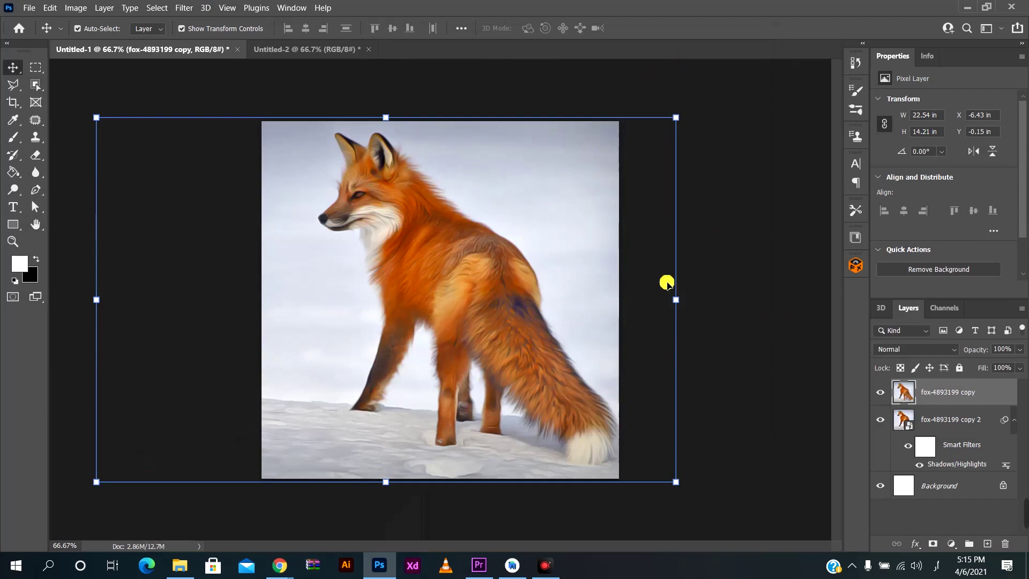
pyautogui.click(187, 8)
pyautogui.moveTo(194, 204)
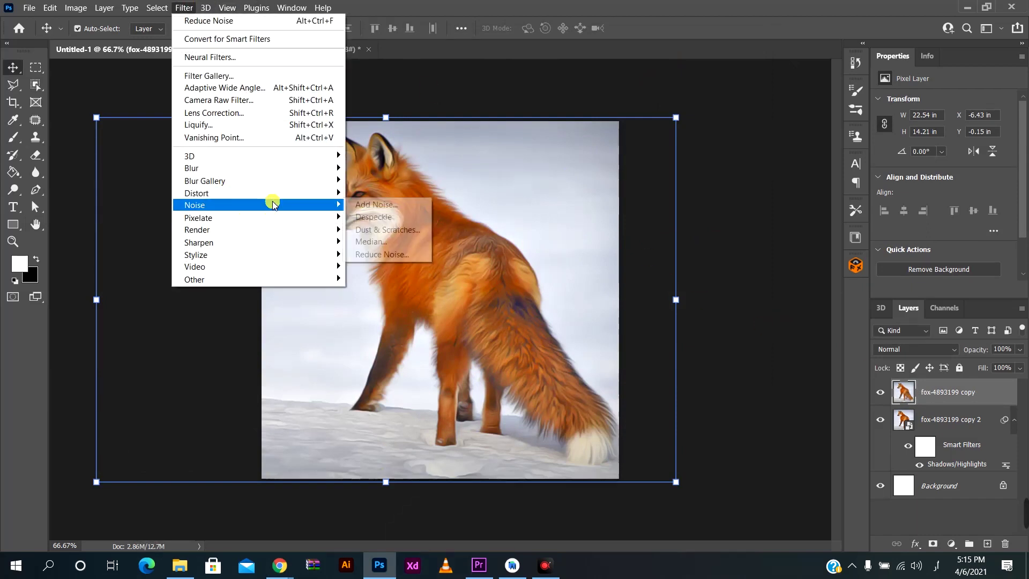
pyautogui.click(397, 303)
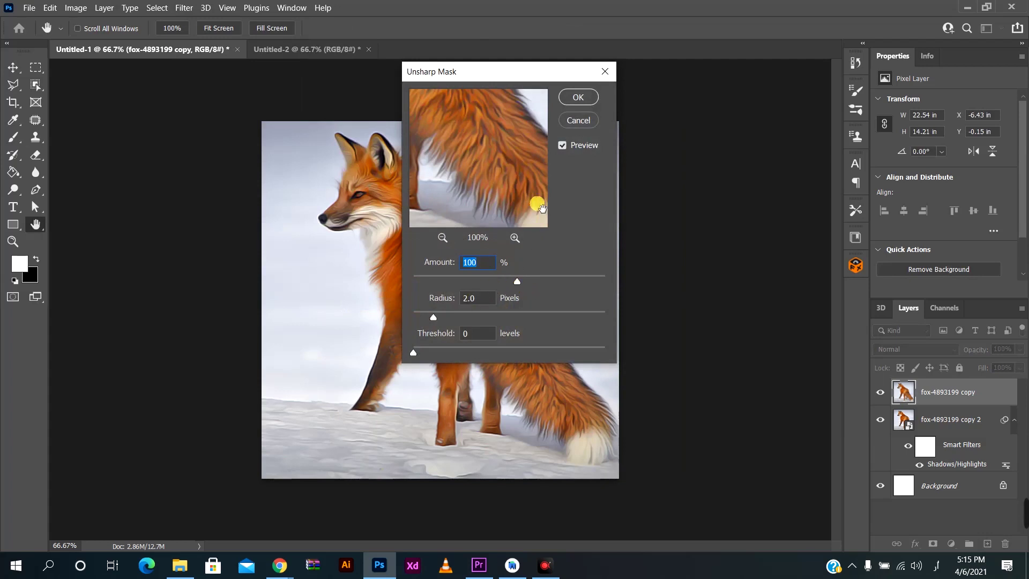
pyautogui.click(572, 96)
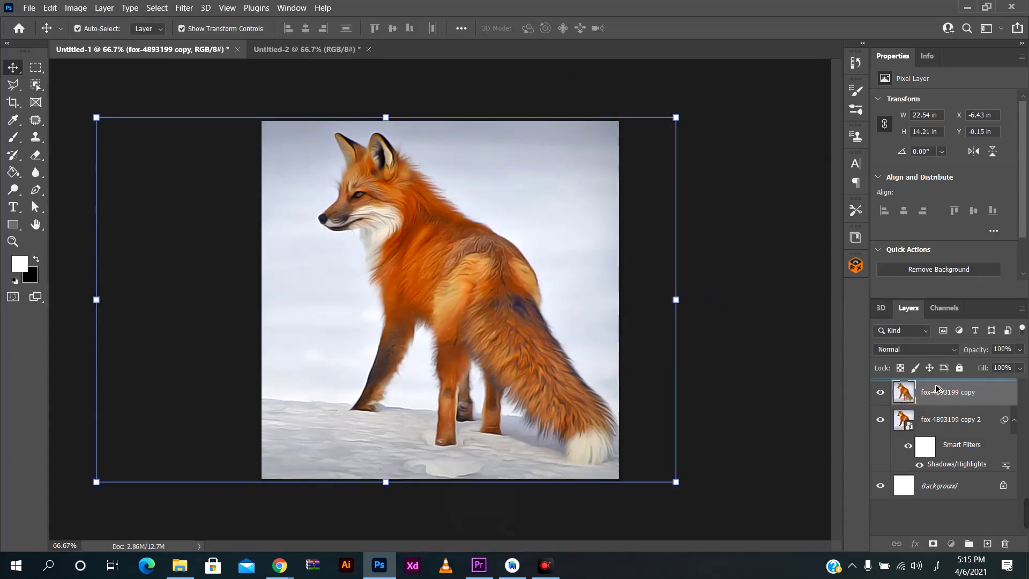
pyautogui.hotkey('ctrl', 'j')
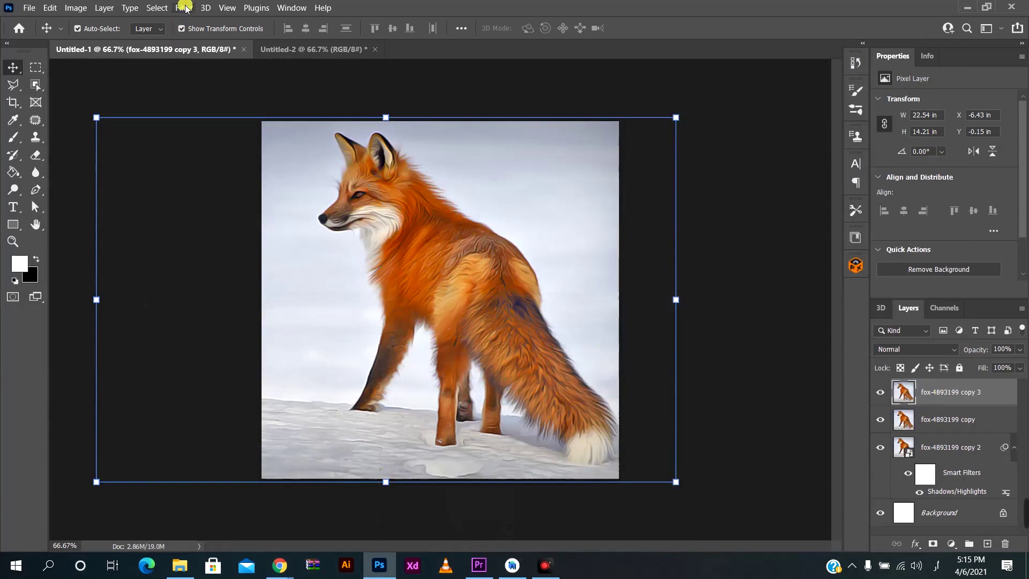
# Give the newest fox copy a 1.3-pixel High Pass and blend it as Overlay.
pyautogui.click(184, 7)
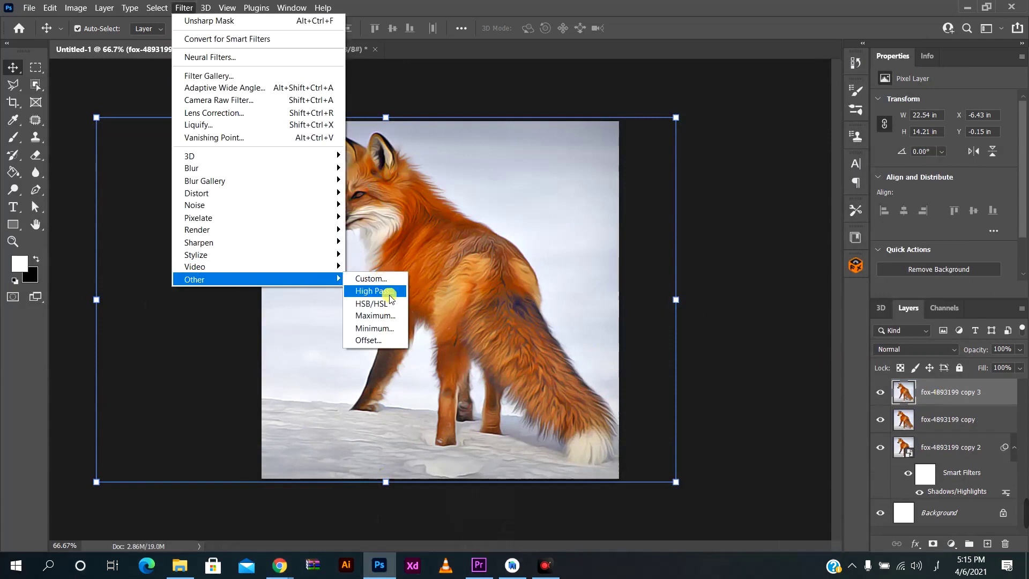
pyautogui.moveTo(194, 279)
pyautogui.click(395, 291)
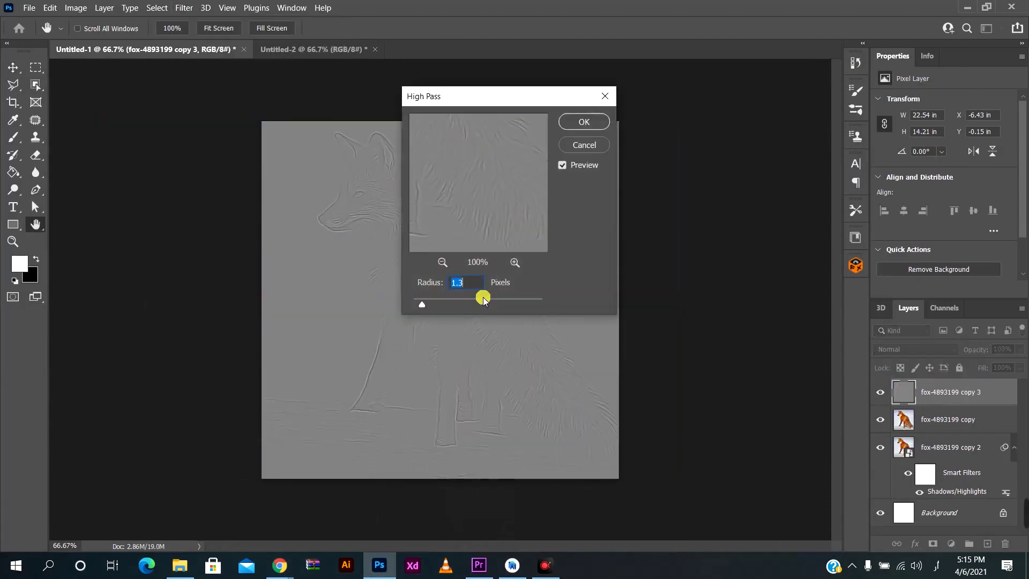
pyautogui.click(583, 121)
pyautogui.click(883, 347)
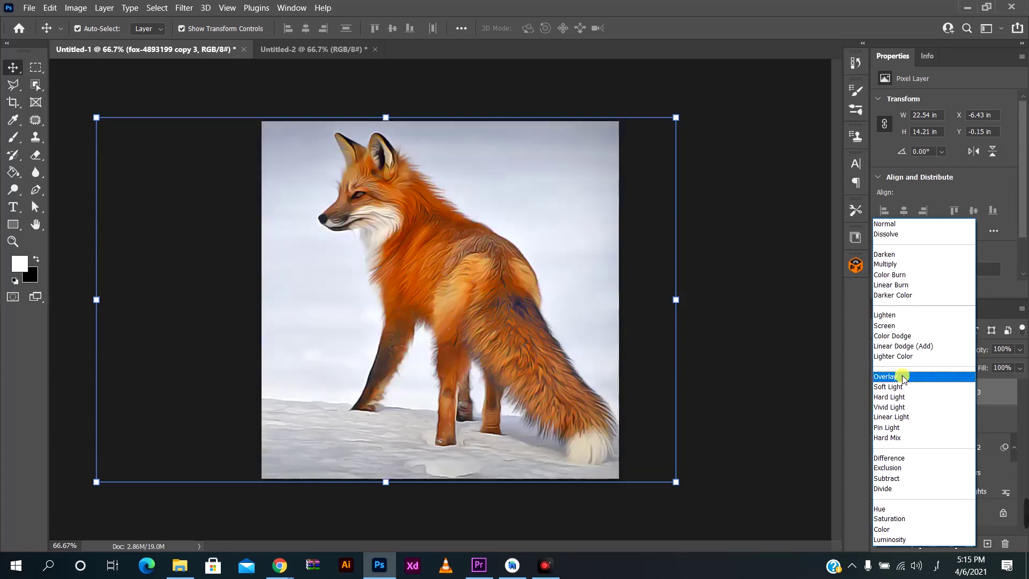
pyautogui.click(903, 376)
pyautogui.click(740, 396)
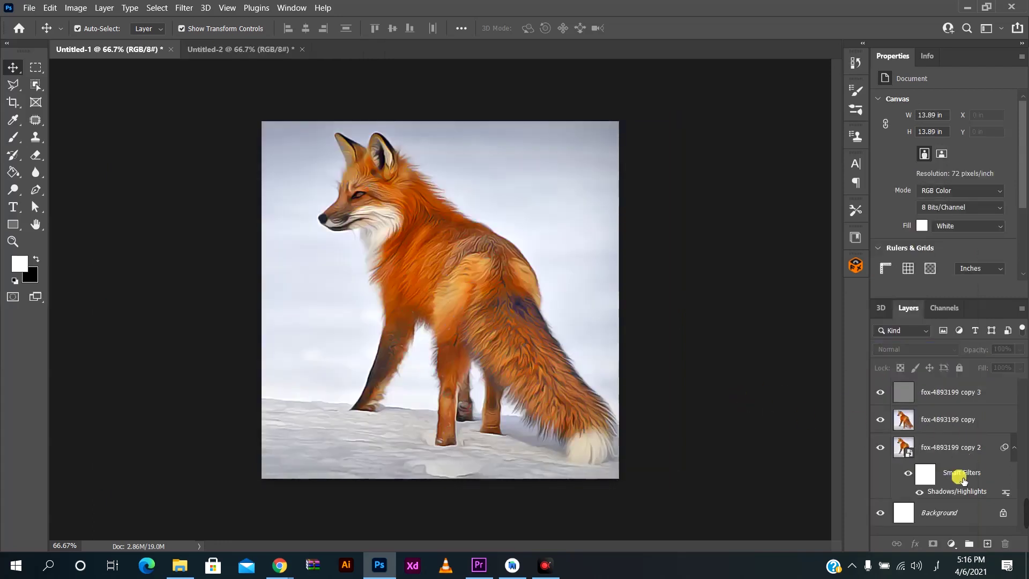
# Add a new empty layer and sample an orange from the fox's fur as the brush colour.
pyautogui.click(988, 543)
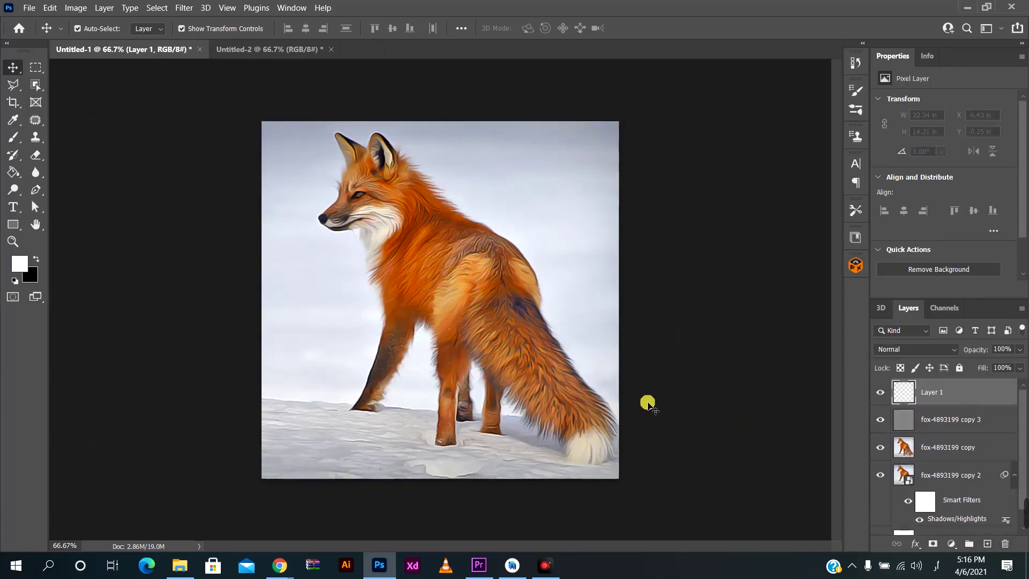
pyautogui.press('b')
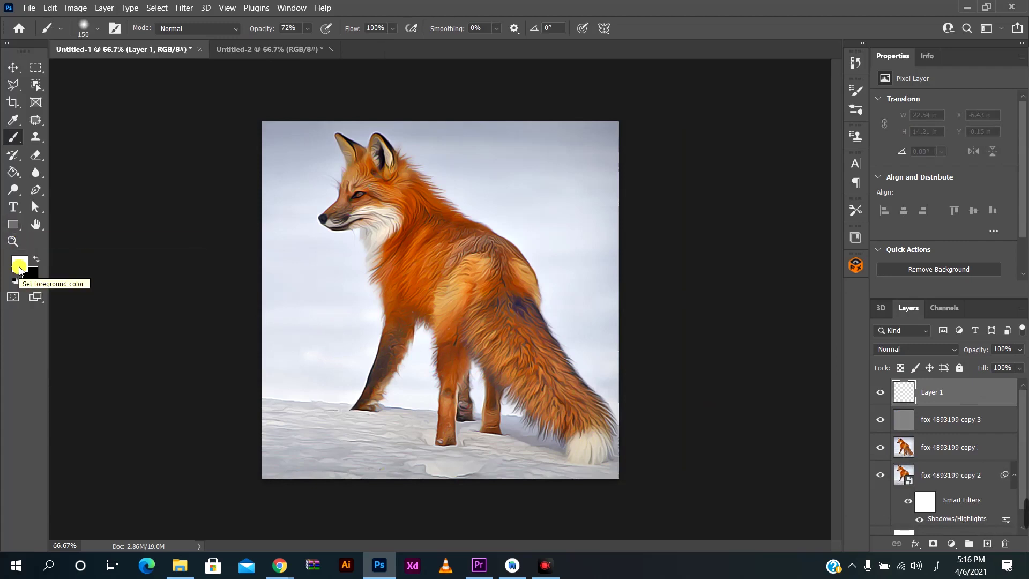
pyautogui.click(96, 29)
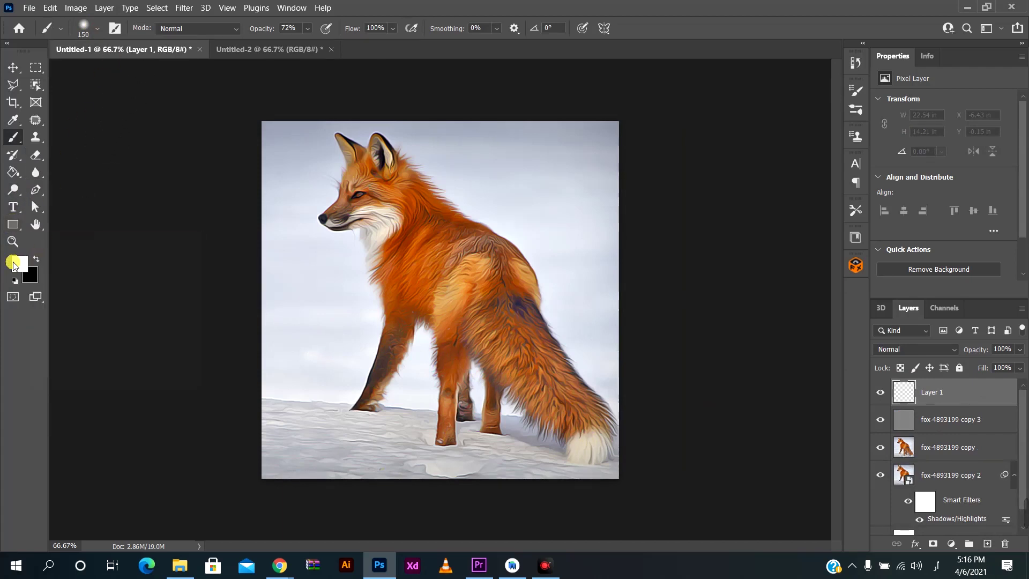
pyautogui.click(20, 263)
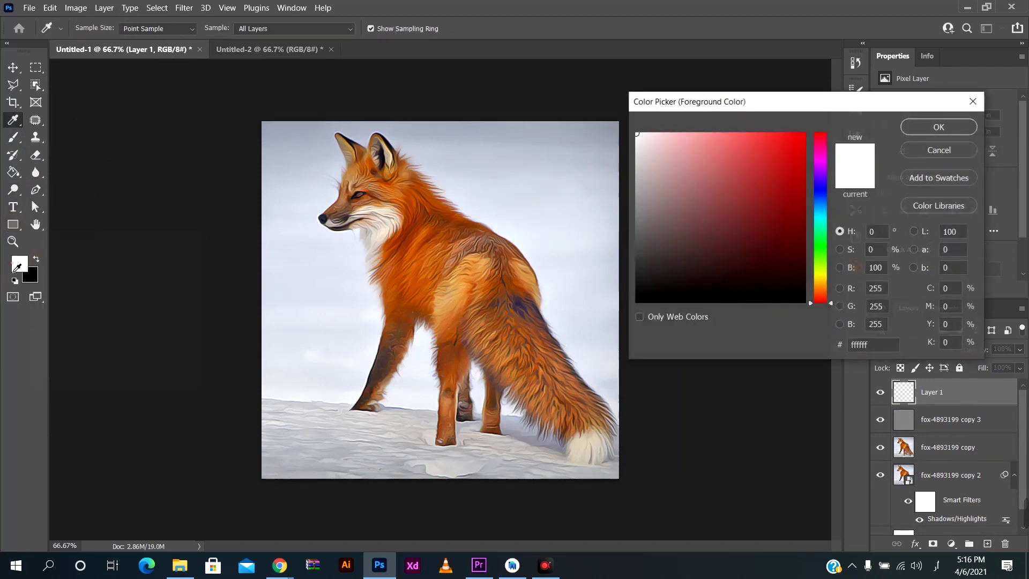
pyautogui.click(821, 165)
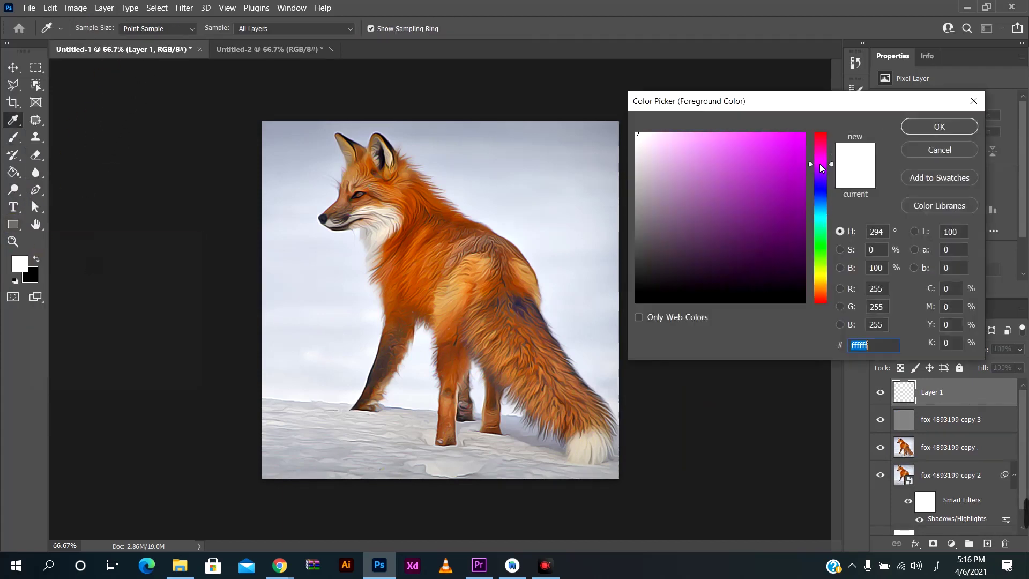
pyautogui.click(426, 272)
pyautogui.click(966, 127)
# Paint a large orange wash over the fox, nudge it, then undo it.
pyautogui.press('b')
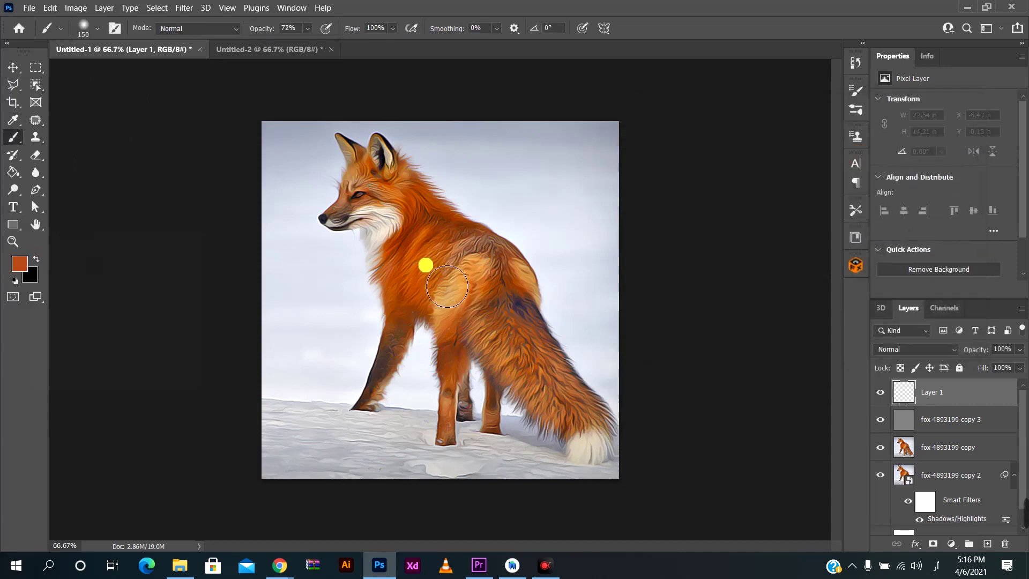
pyautogui.click(483, 285)
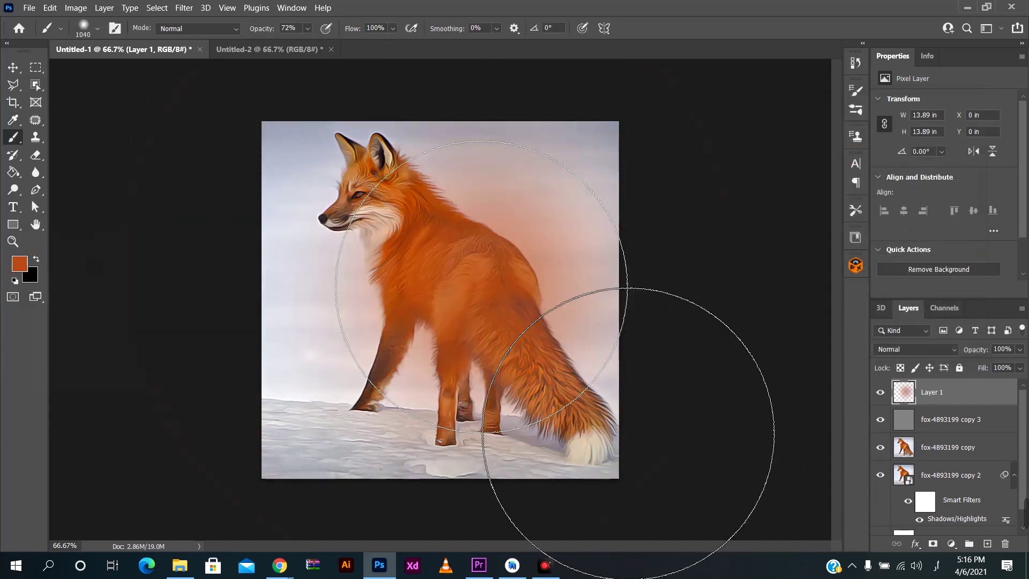
pyautogui.click(11, 68)
pyautogui.moveTo(524, 274)
pyautogui.mouseDown()
pyautogui.moveTo(507, 246)
pyautogui.moveTo(531, 248)
pyautogui.mouseUp()
pyautogui.hotkey('ctrl', 'z')
pyautogui.hotkey('ctrl', 'z')
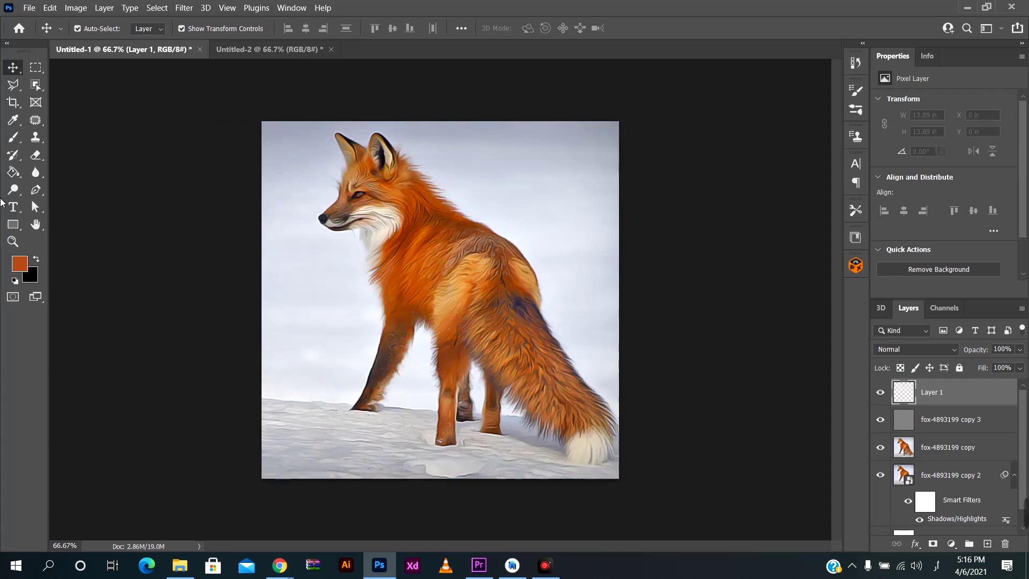
# Pick a deep blue foreground colour and paint a soft blue wash over the fox.
pyautogui.click(16, 140)
pyautogui.click(17, 268)
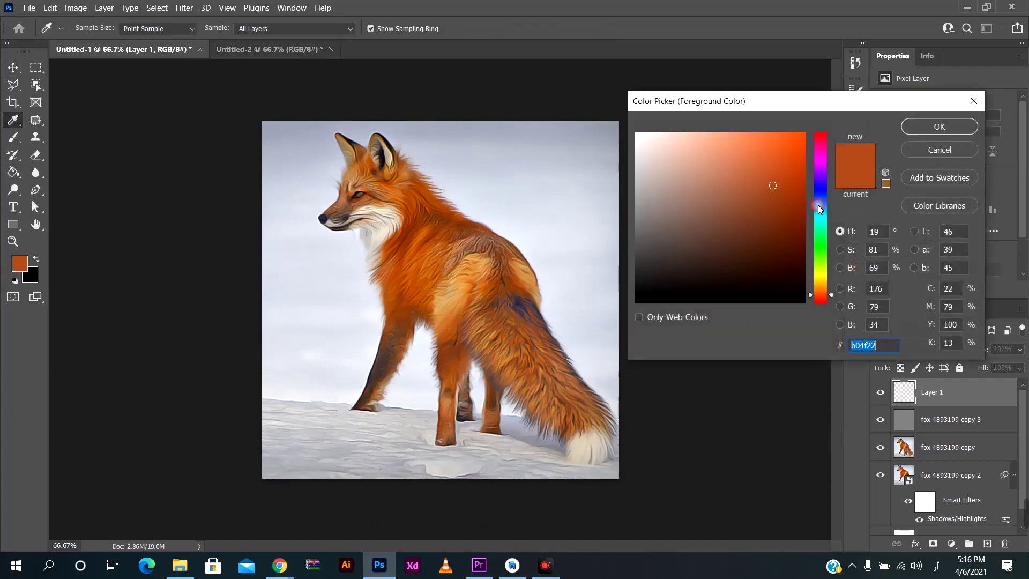
pyautogui.click(820, 207)
pyautogui.moveTo(795, 202); pyautogui.dragTo(791, 199)
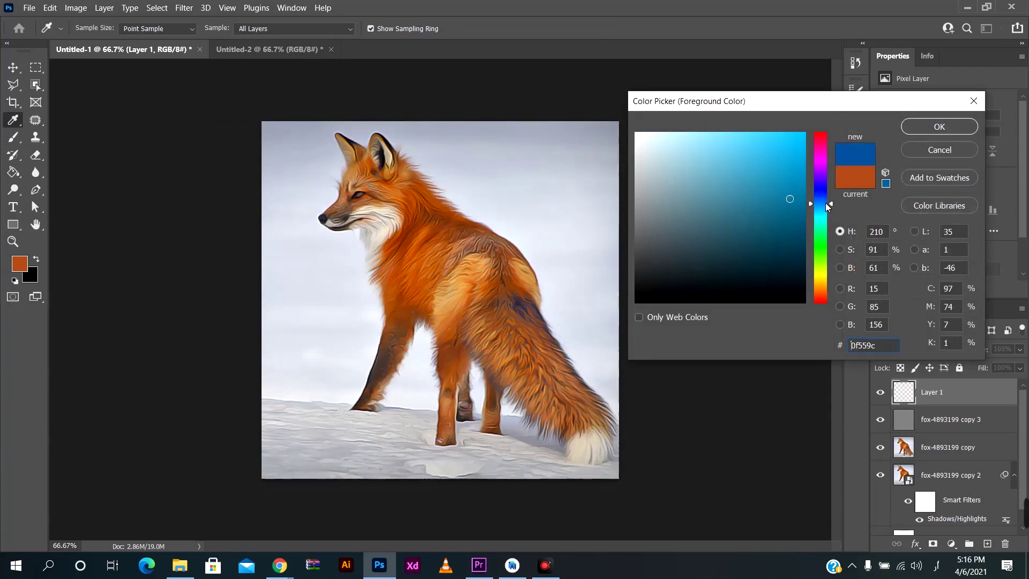
pyautogui.click(832, 201)
pyautogui.click(920, 134)
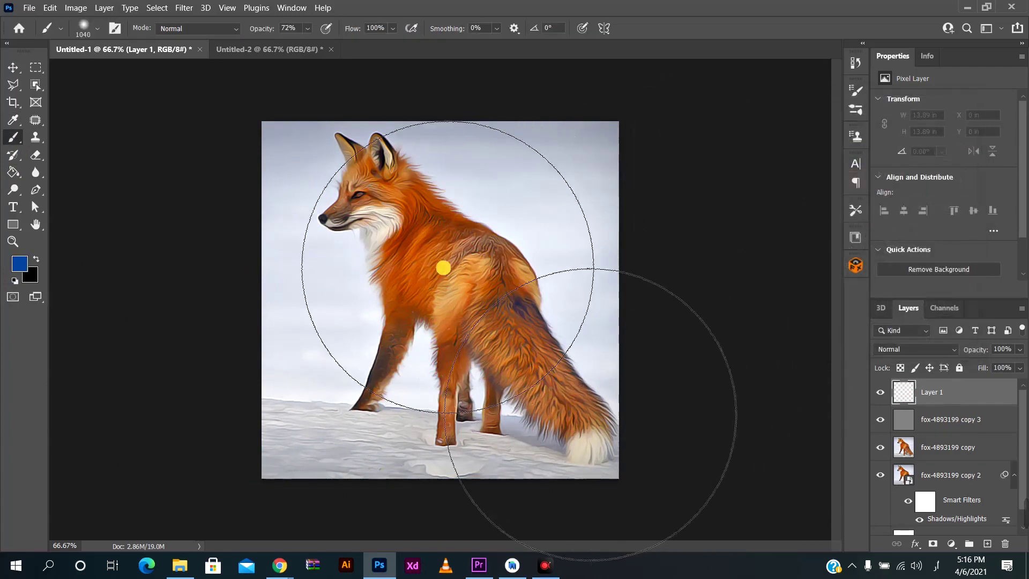
pyautogui.click(445, 301)
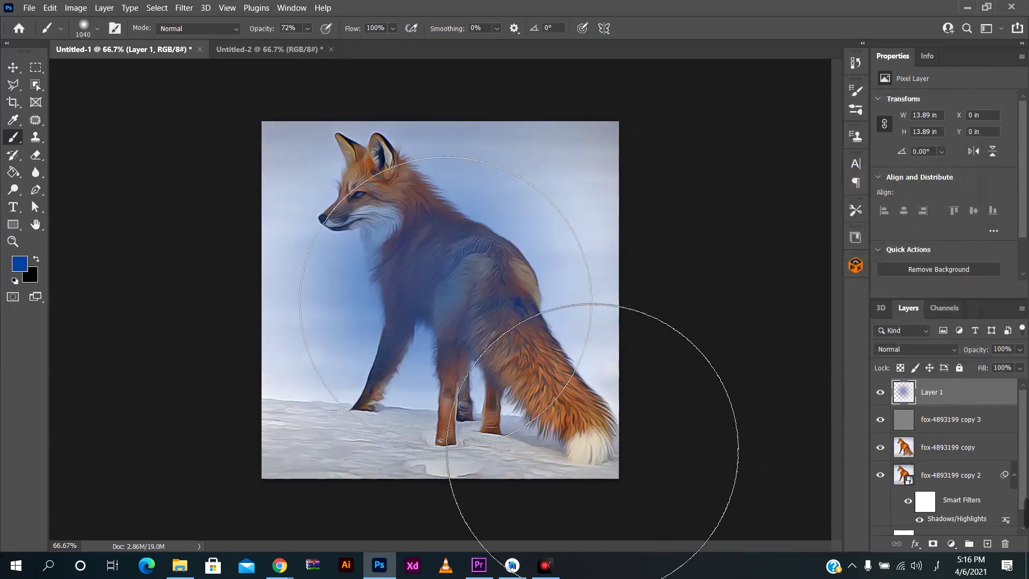
pyautogui.click(13, 67)
pyautogui.click(931, 351)
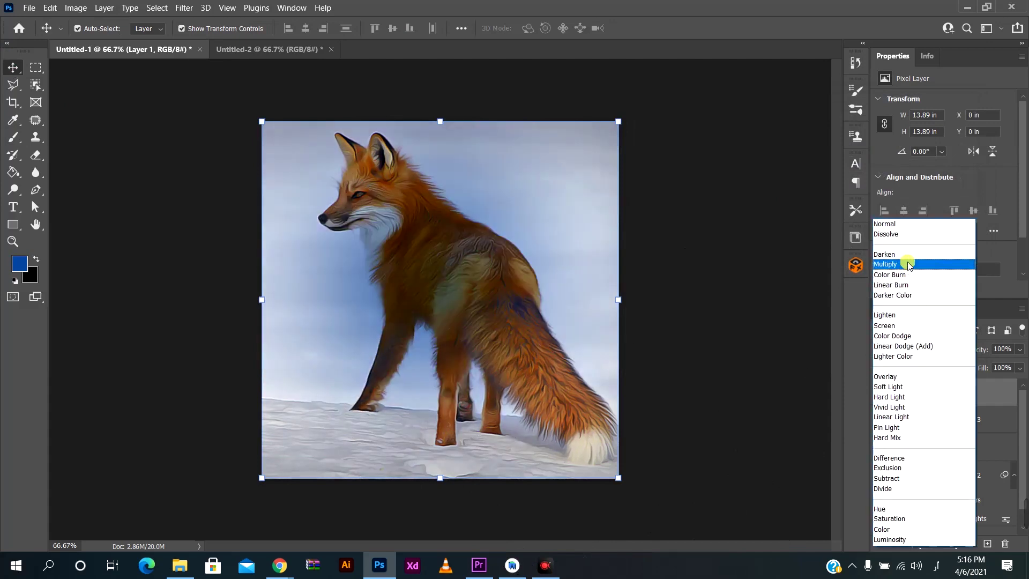
# Blend the blue layer as Overlay at 34% opacity and scale it past the canvas edges.
pyautogui.click(912, 378)
pyautogui.click(1019, 350)
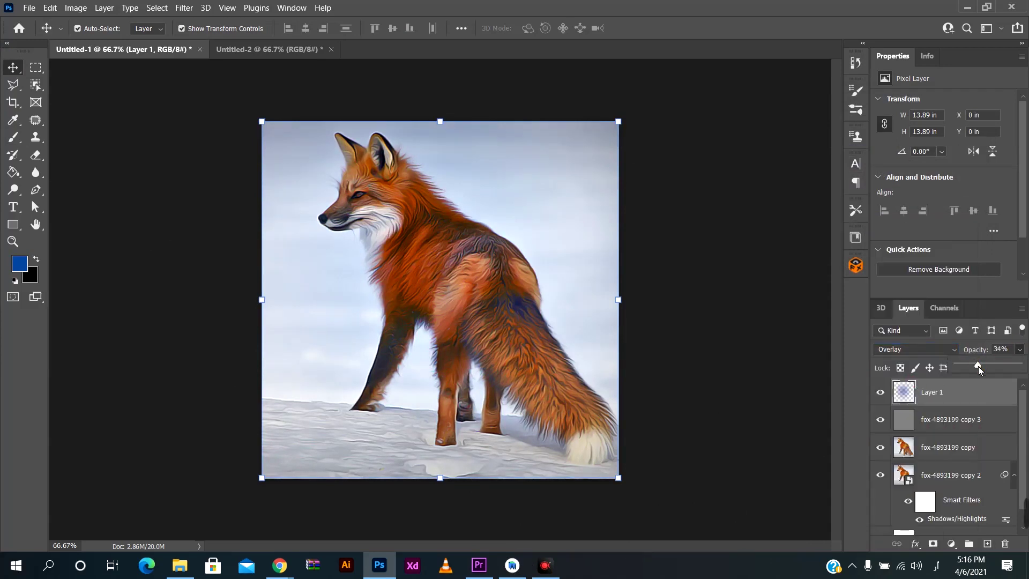
pyautogui.click(501, 317)
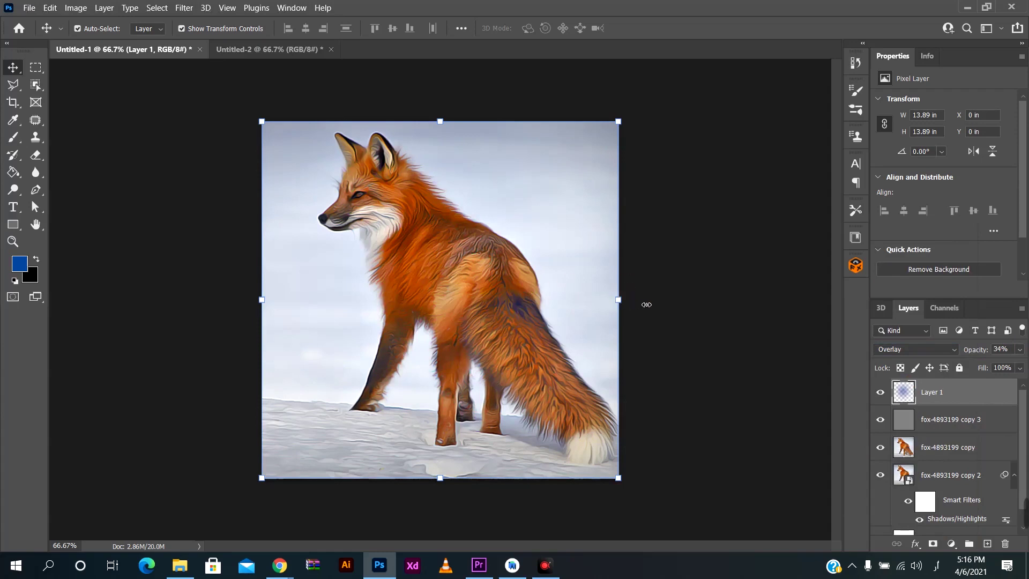
pyautogui.moveTo(646, 304); pyautogui.dragTo(722, 299)
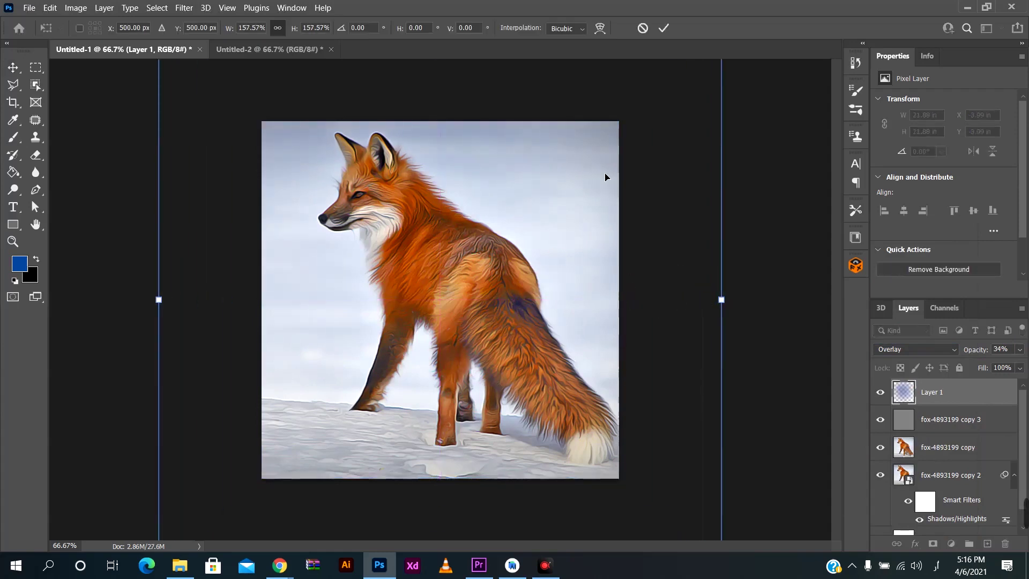
pyautogui.click(664, 28)
# Duplicate the blue Layer 1 for a stronger tint and select Layer 1 copy.
pyautogui.click(660, 248)
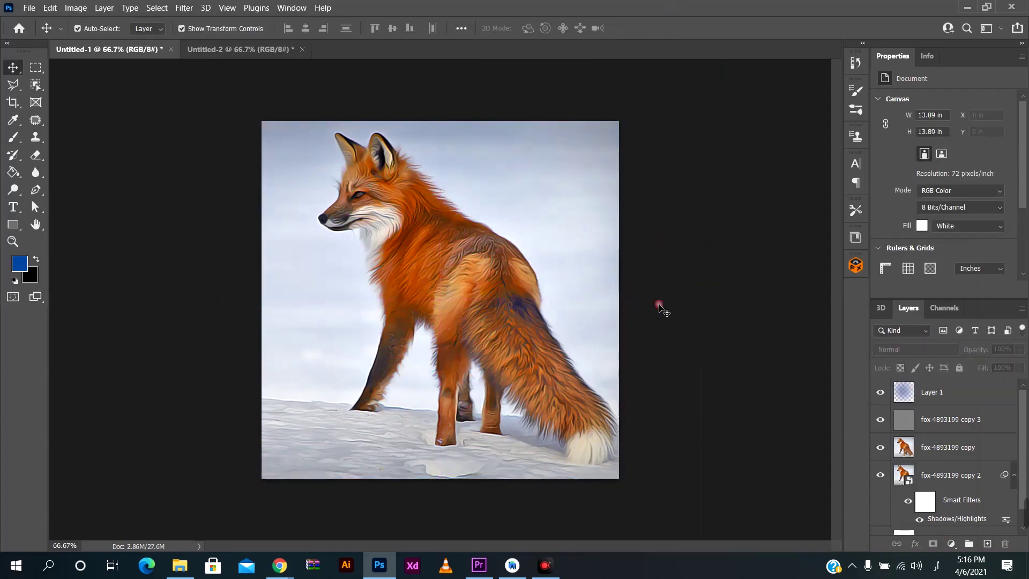
pyautogui.click(495, 329)
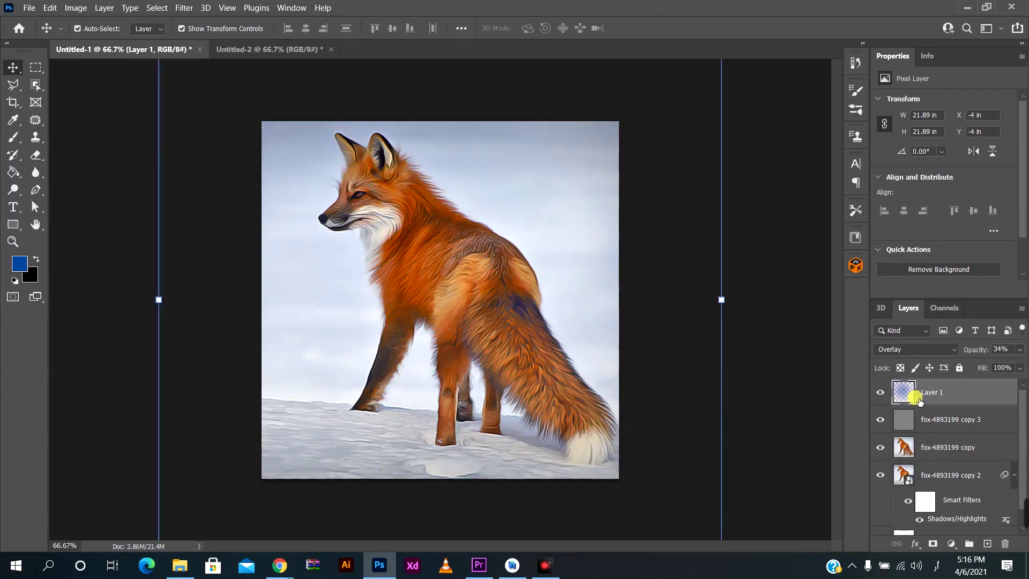
pyautogui.moveTo(920, 401); pyautogui.dragTo(931, 383)
pyautogui.press('ctrl')
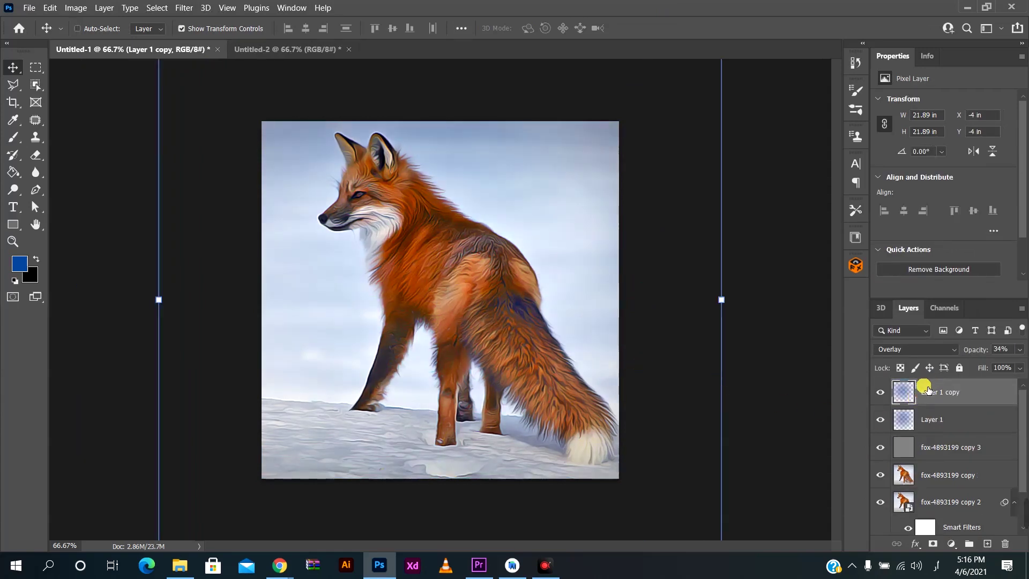
pyautogui.click(683, 400)
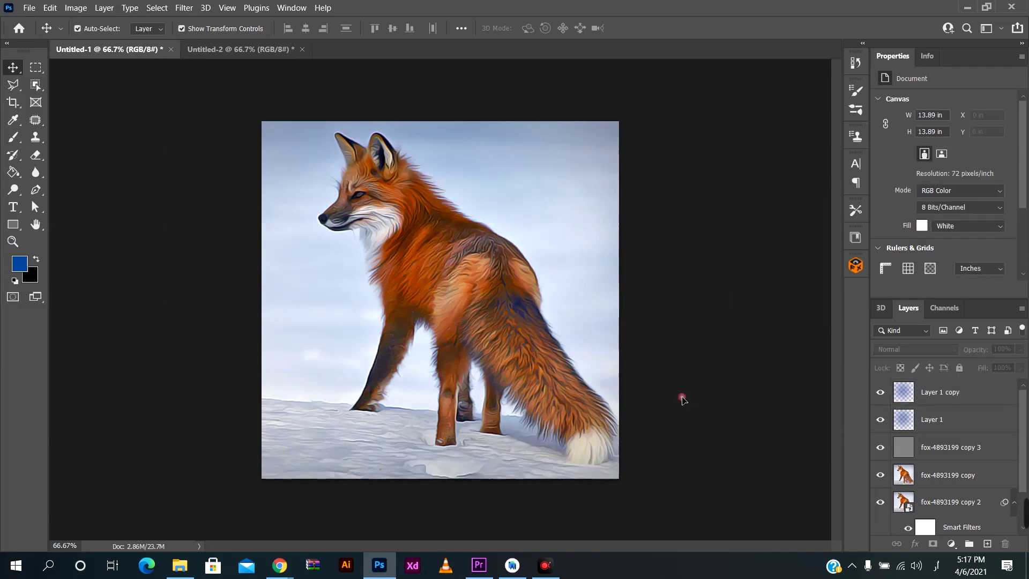
pyautogui.click(946, 393)
# Delete Layer 1 copy, add a new empty layer, and choose a saturated magenta foreground colour.
pyautogui.press('Delete')
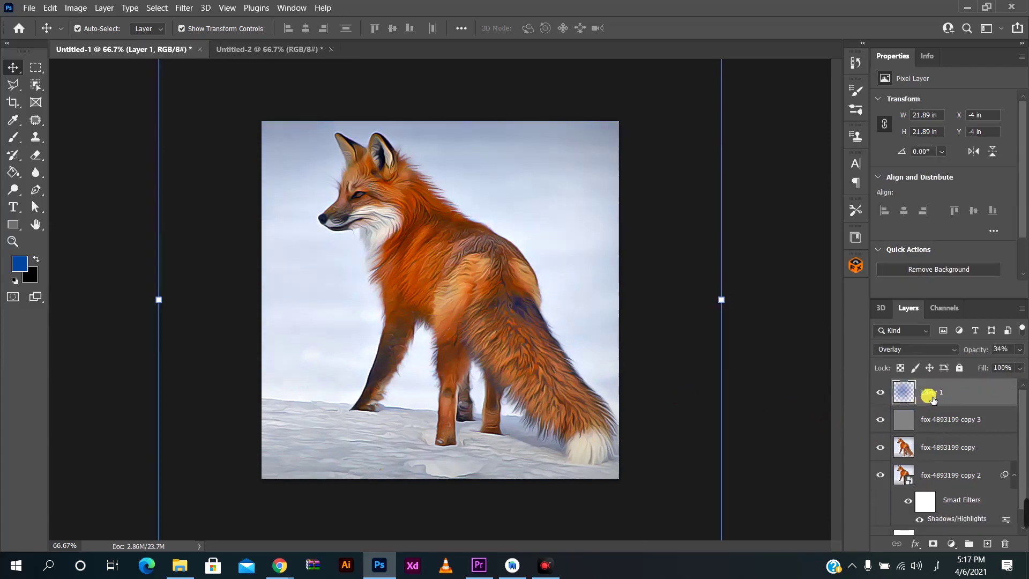
pyautogui.click(988, 544)
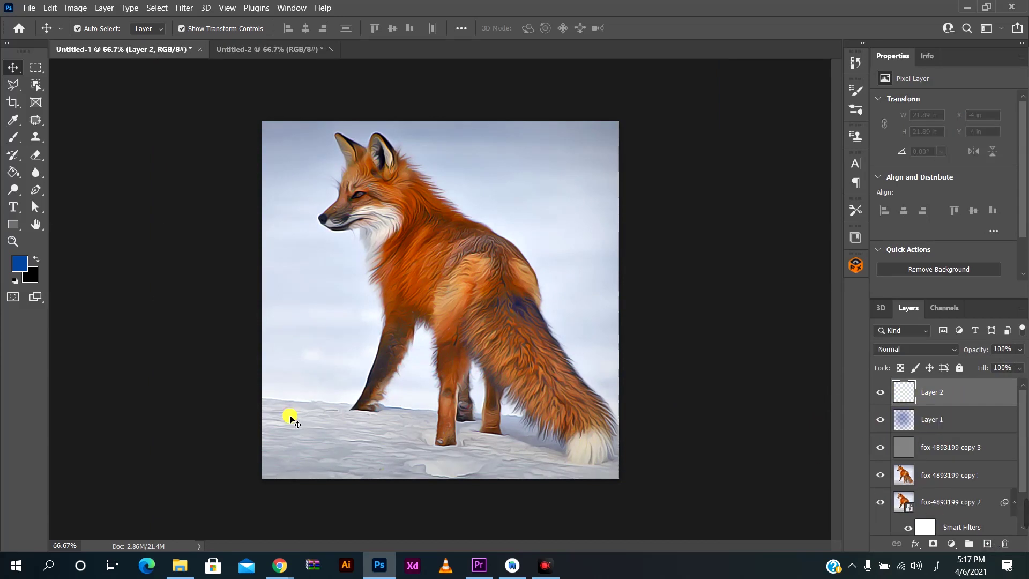
pyautogui.click(22, 264)
pyautogui.click(804, 195)
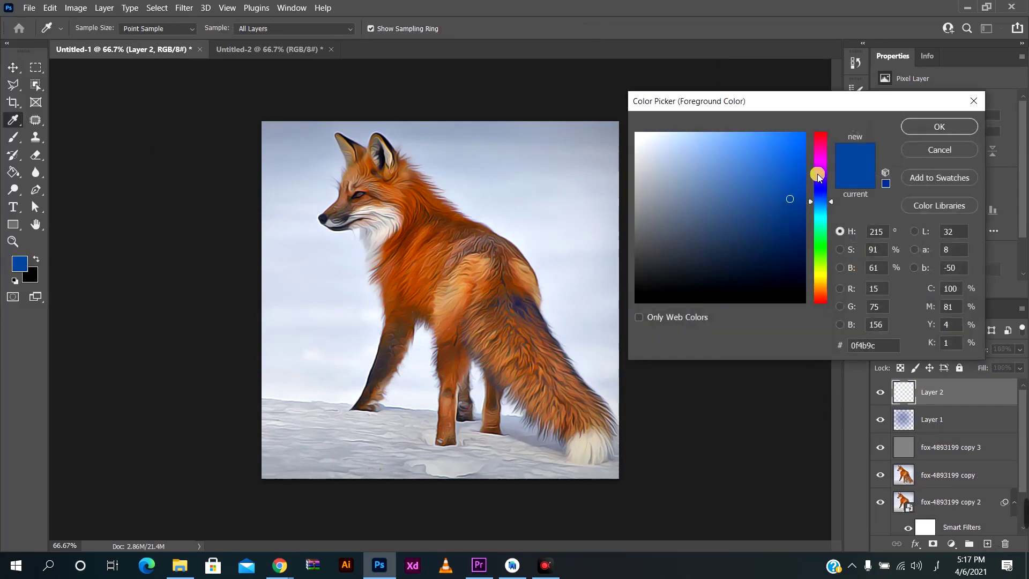
pyautogui.moveTo(817, 183); pyautogui.dragTo(818, 163)
pyautogui.click(803, 167)
pyautogui.click(906, 128)
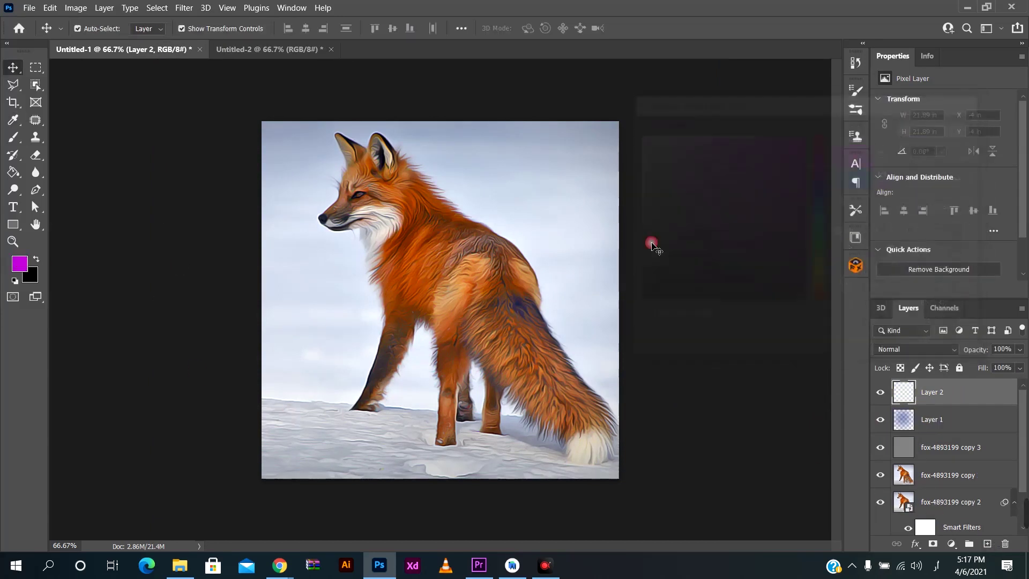
# Brush a magenta wash over the fox and blend it as Overlay at 26% opacity.
pyautogui.press('b')
pyautogui.moveTo(439, 274); pyautogui.dragTo(584, 421)
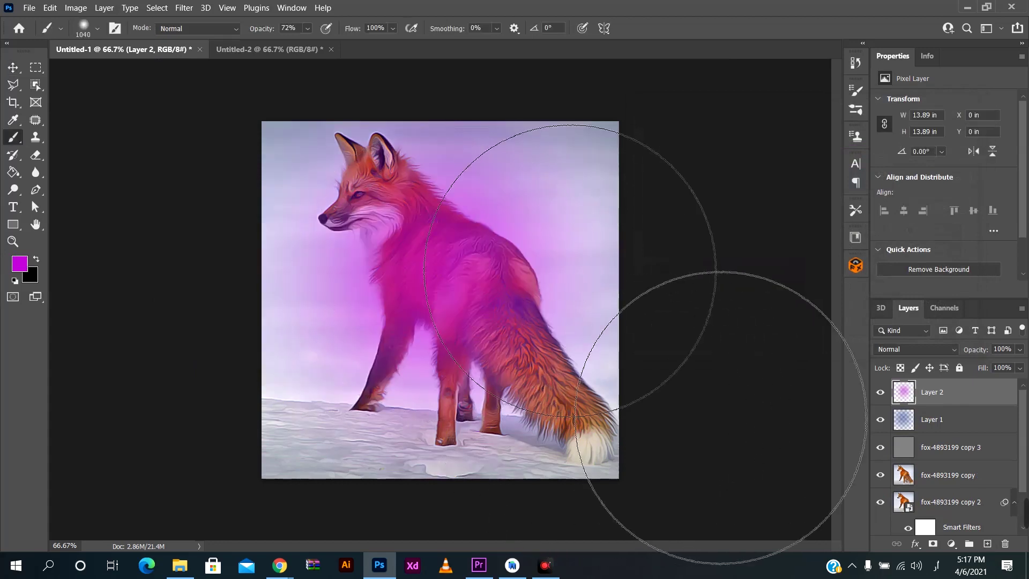
pyautogui.press('v')
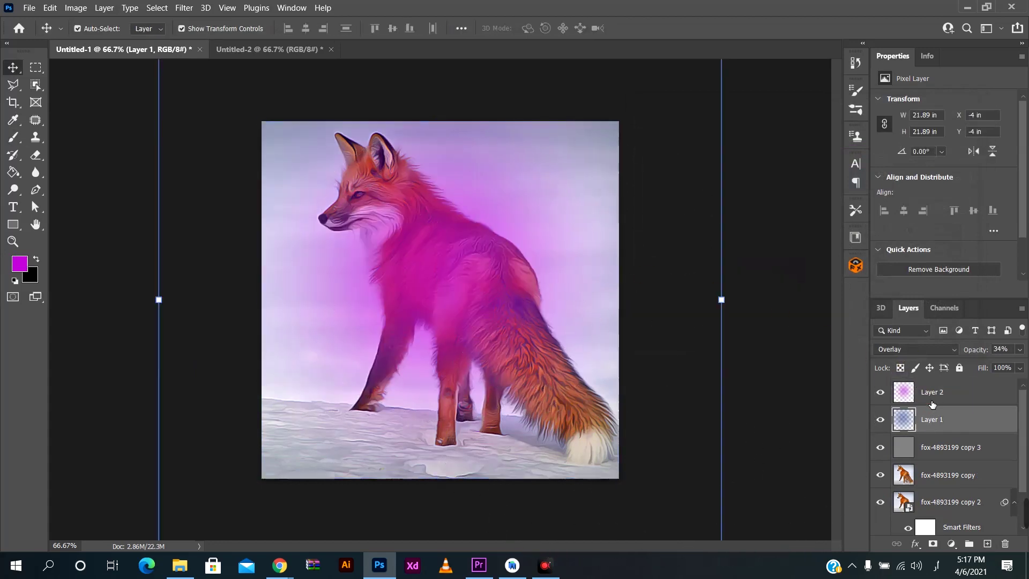
pyautogui.click(922, 349)
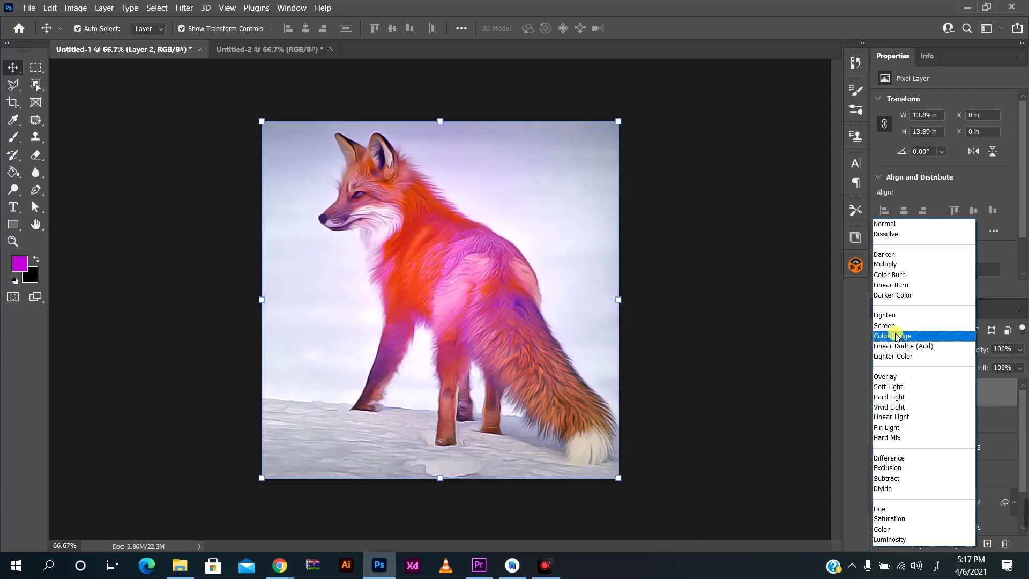
pyautogui.click(887, 377)
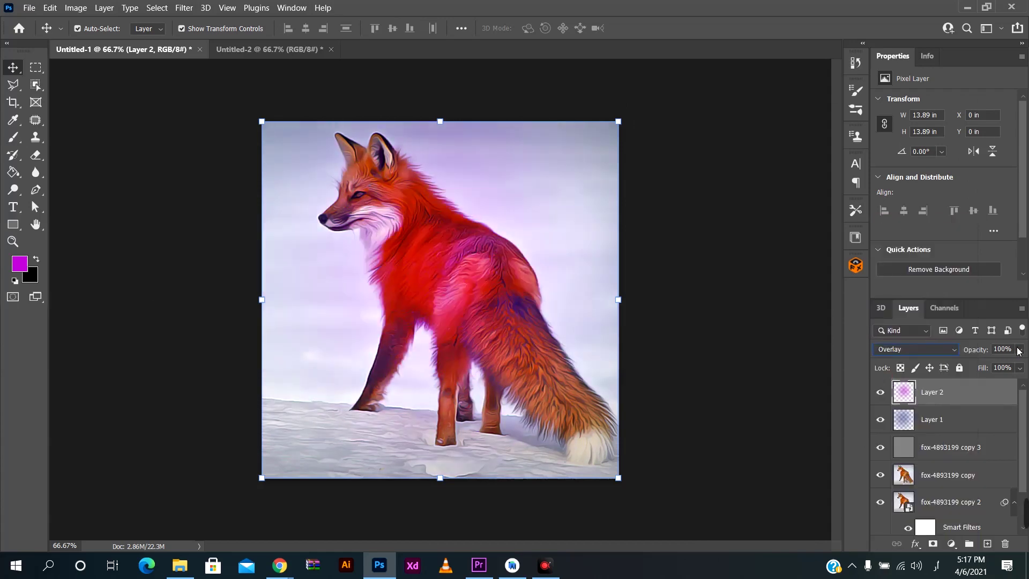
pyautogui.click(1020, 349)
pyautogui.moveTo(984, 365); pyautogui.dragTo(976, 366)
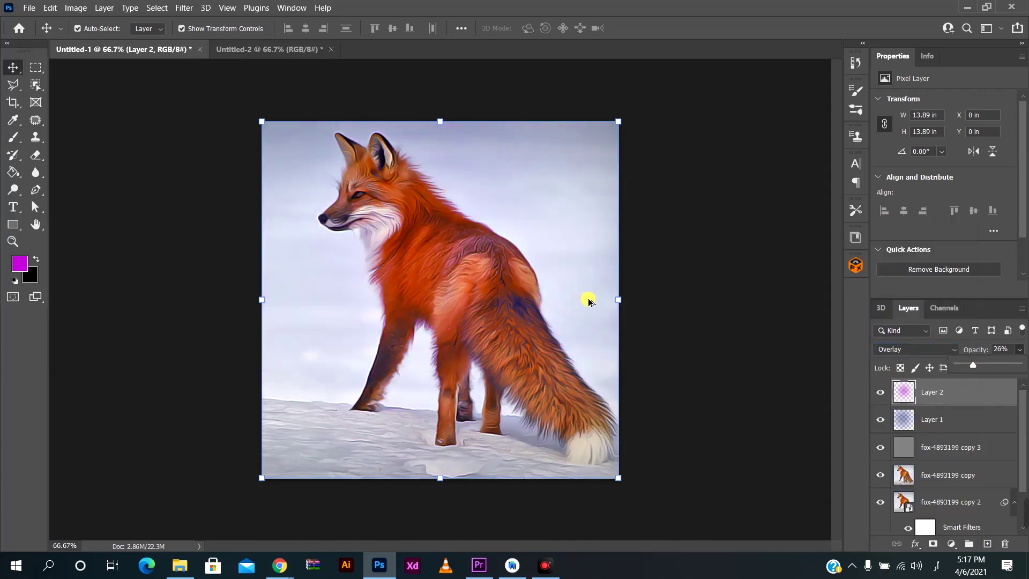
# Stretch the magenta layer wider past the canvas and lower its fill to 38%.
pyautogui.moveTo(619, 300); pyautogui.dragTo(750, 300)
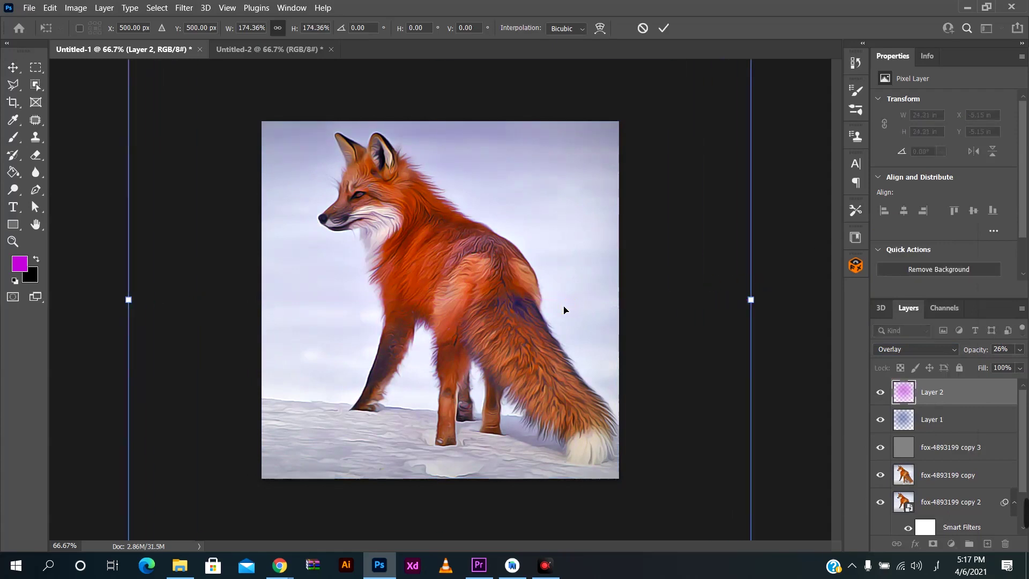
pyautogui.moveTo(564, 310); pyautogui.dragTo(543, 310)
pyautogui.click(1020, 368)
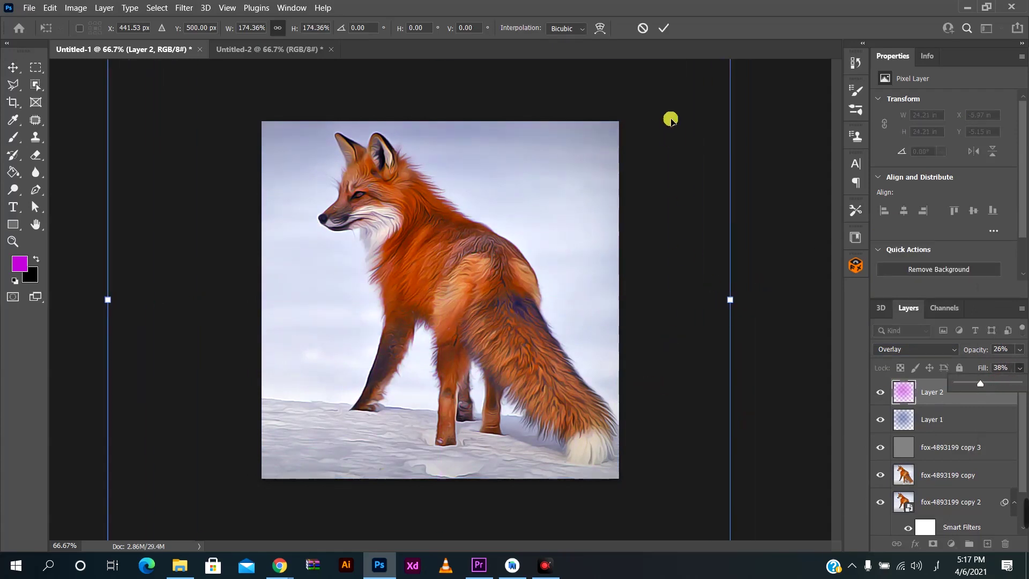
pyautogui.click(663, 27)
pyautogui.click(549, 268)
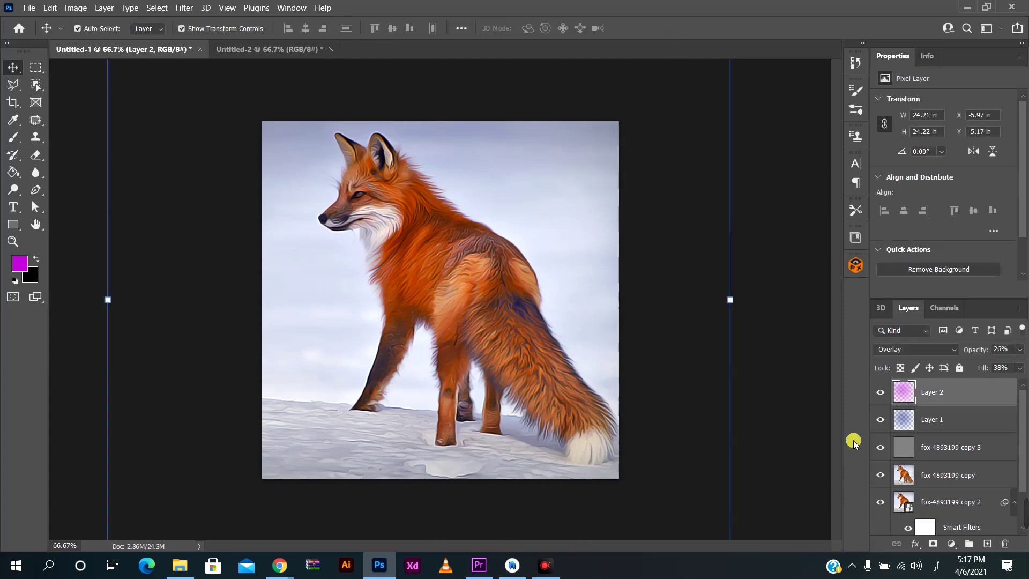
pyautogui.click(878, 393)
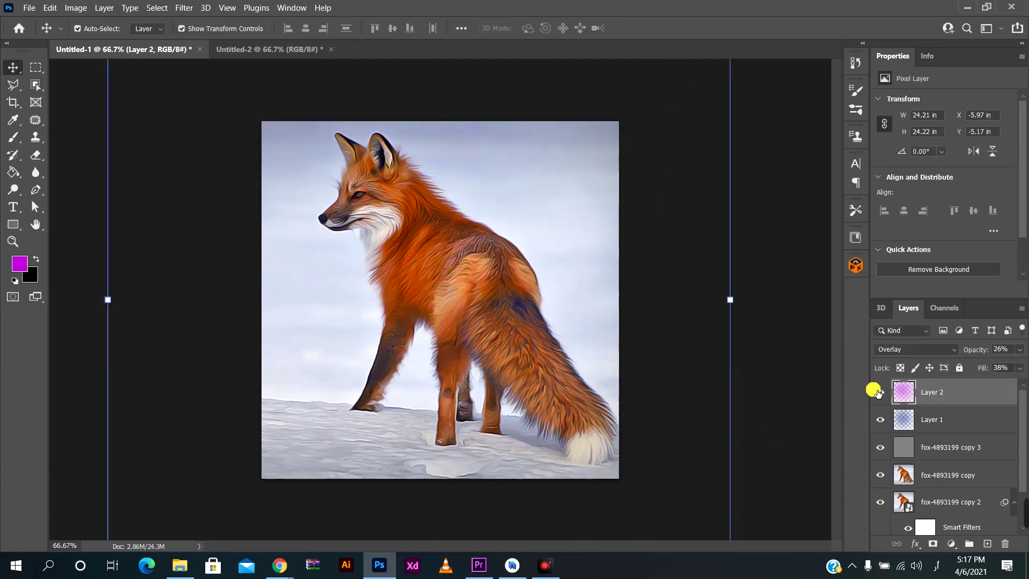
# Toggle and reorder the magenta tint layer below Layer 1 to compare the image with and without it.
pyautogui.click(879, 392)
pyautogui.moveTo(938, 392); pyautogui.dragTo(933, 421)
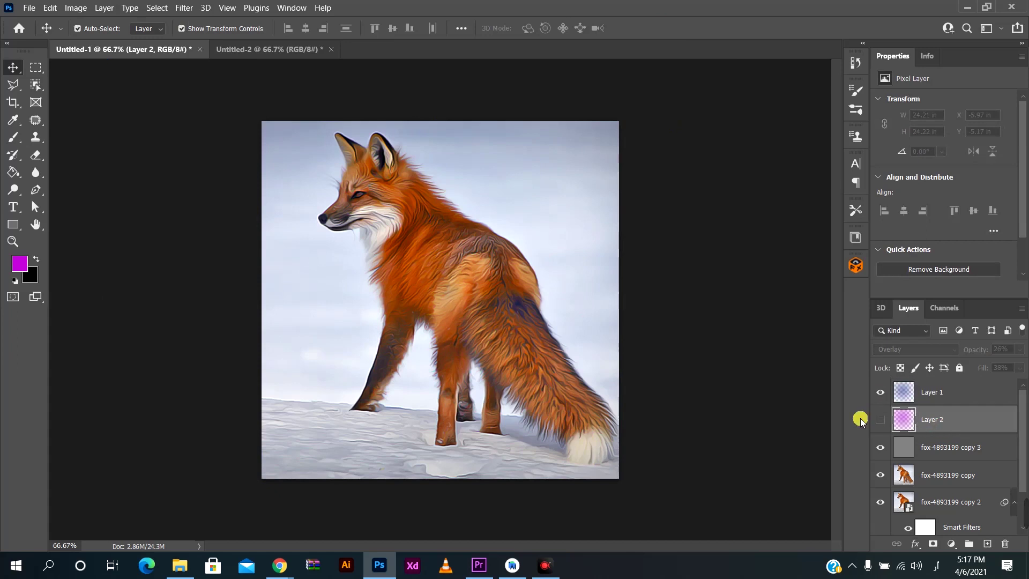
pyautogui.click(878, 416)
pyautogui.click(660, 393)
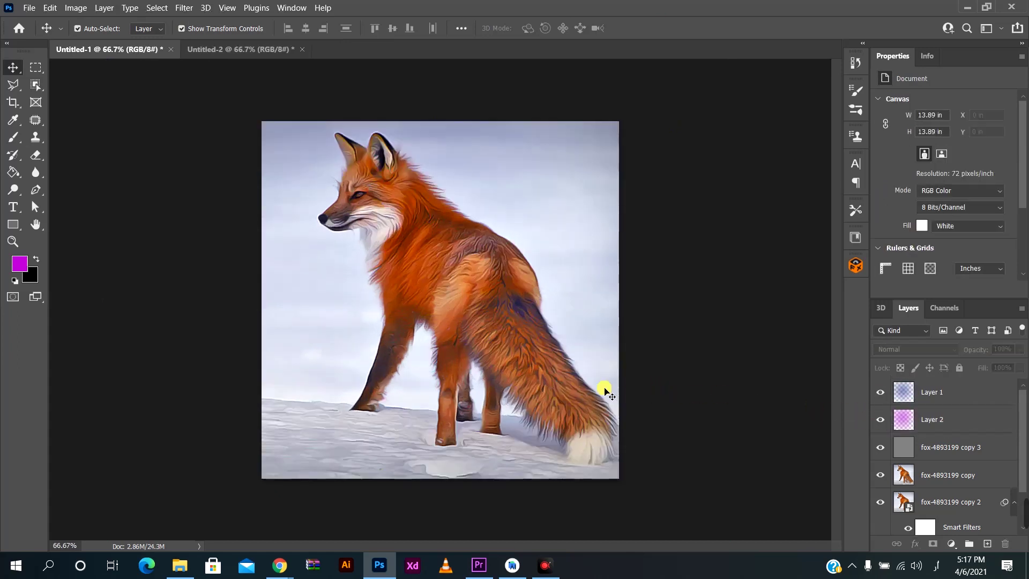
pyautogui.click(881, 420)
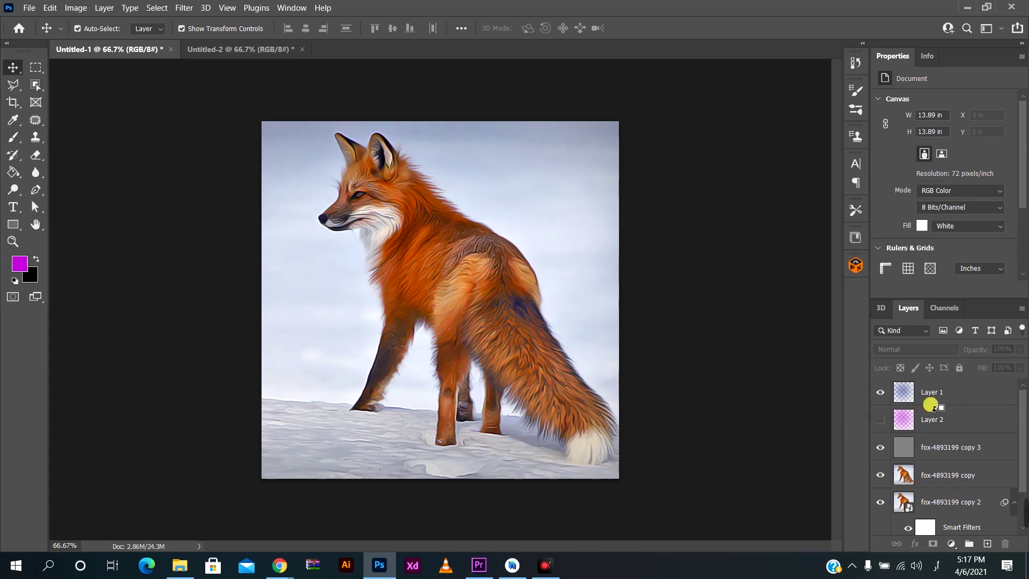
# Duplicate the blue Layer 1 to the top and delete the hidden magenta layer.
pyautogui.moveTo(933, 406); pyautogui.dragTo(935, 381)
pyautogui.click(940, 450)
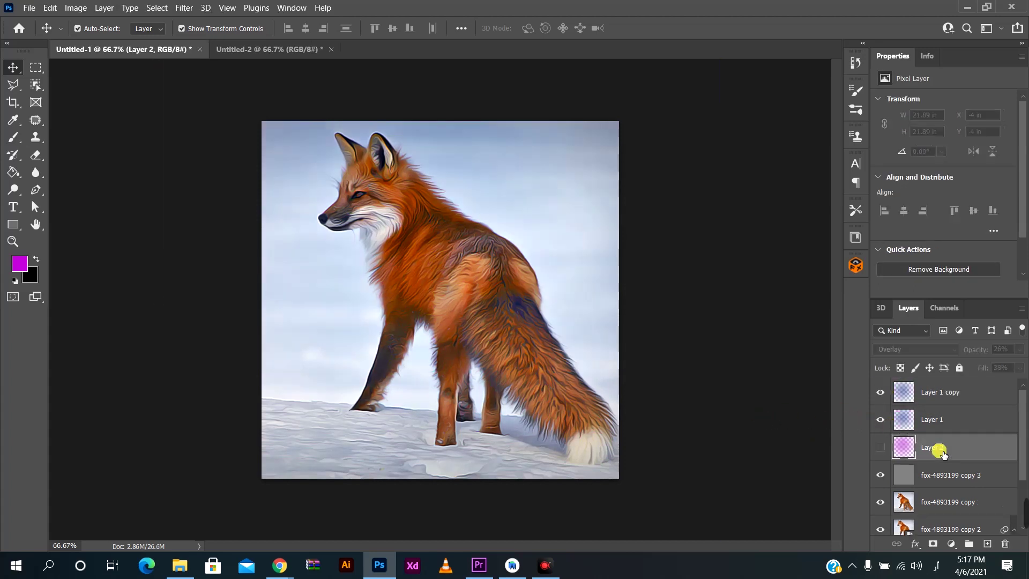
pyautogui.press('Delete')
pyautogui.click(942, 395)
# Set Layer 1 copy's opacity to about 38% and review the result.
pyautogui.click(1011, 370)
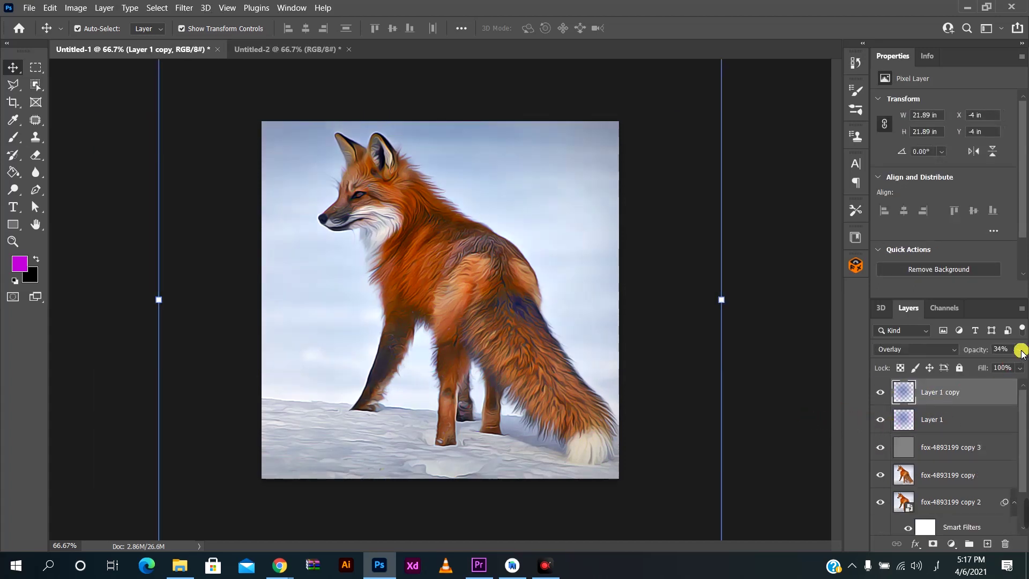
pyautogui.click(1022, 352)
pyautogui.click(998, 367)
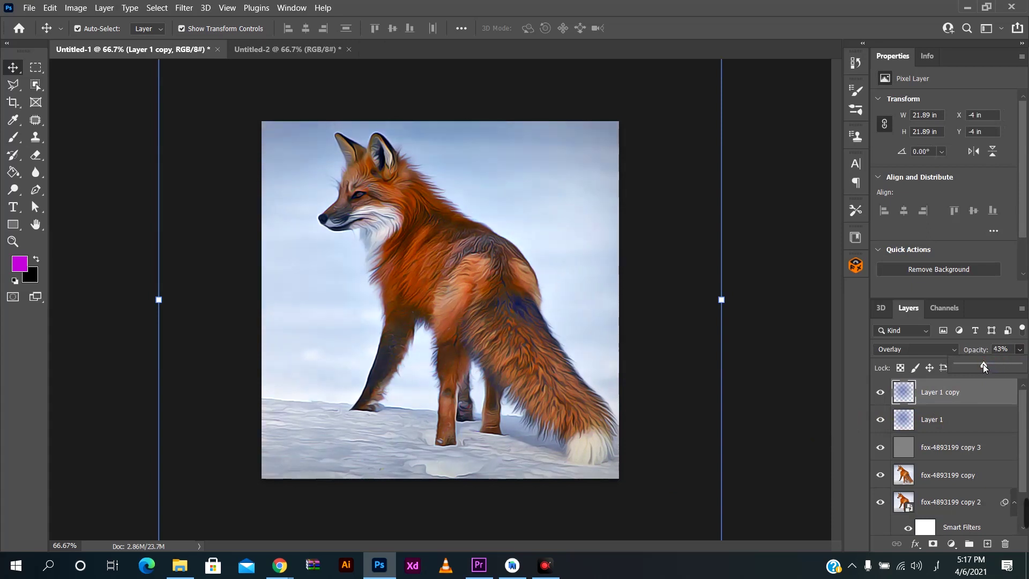
pyautogui.click(784, 370)
# Zoom in and out on the fox to inspect the finished painterly blue tint.
pyautogui.scroll(1, 667, 365)
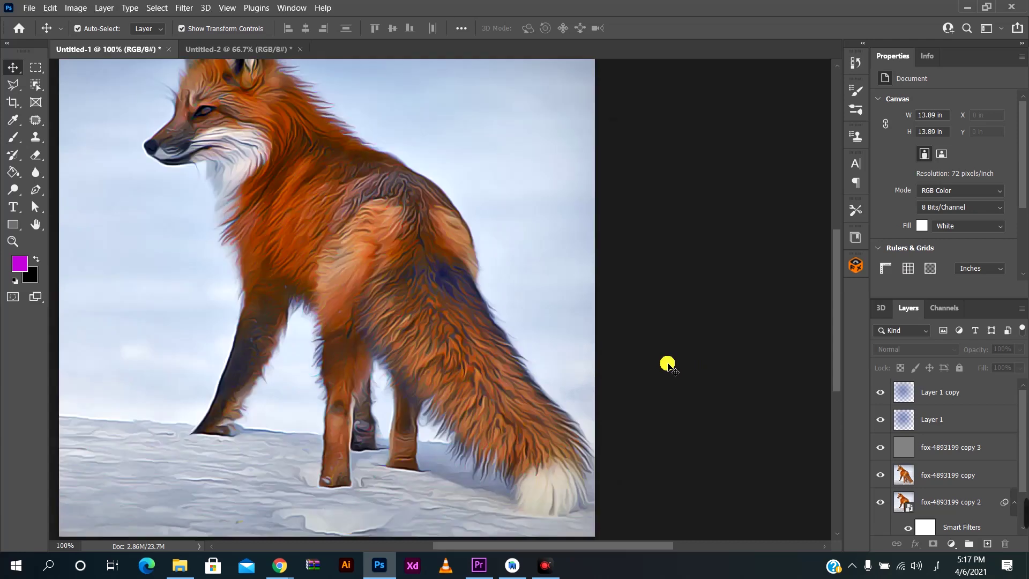
pyautogui.scroll(-1, 667, 364)
pyautogui.scroll(1, 453, 395)
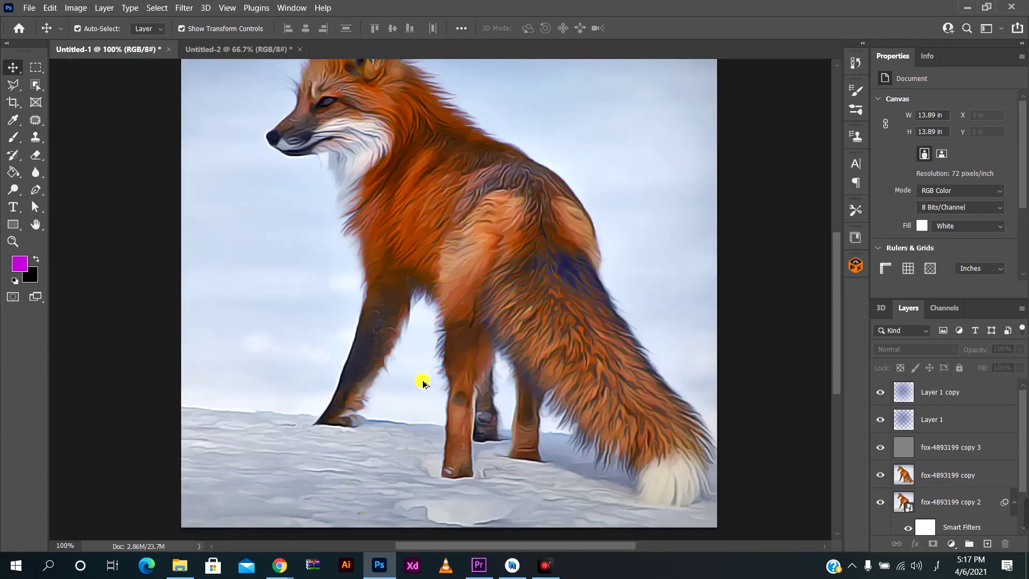
pyautogui.scroll(-1, 423, 383)
pyautogui.click(511, 282)
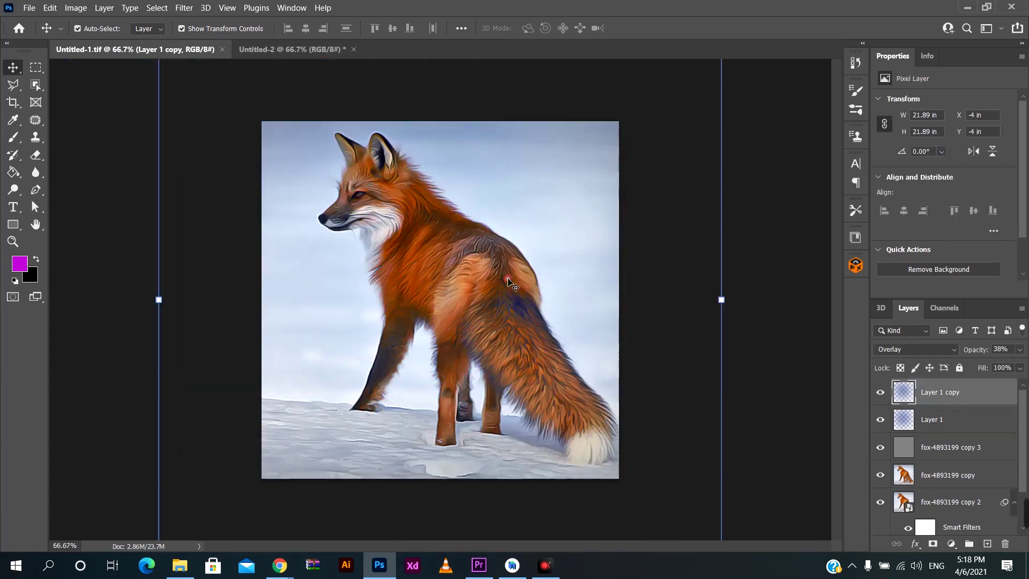
pyautogui.click(637, 282)
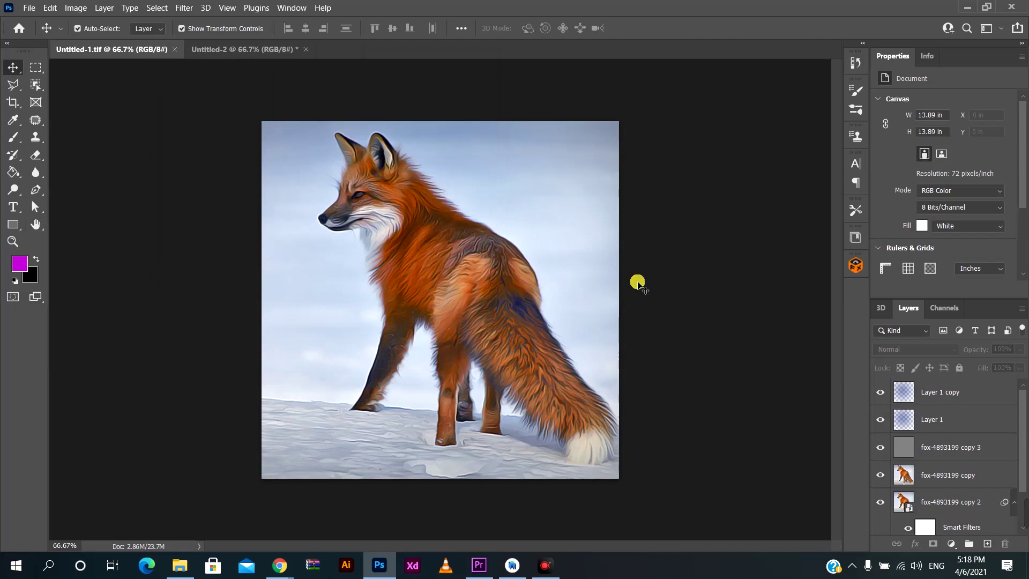